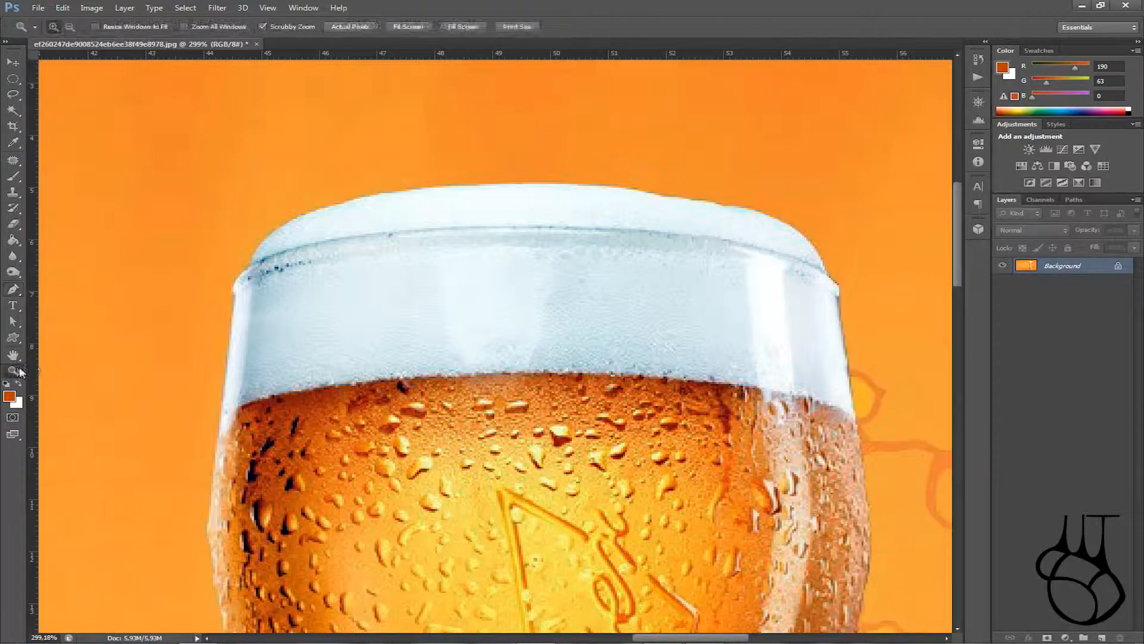
Step: Zoom in closely on the top of the beer foam
{"action": "left_click_drag", "start_coordinate": [572, 330], "coordinate": [664, 453]}
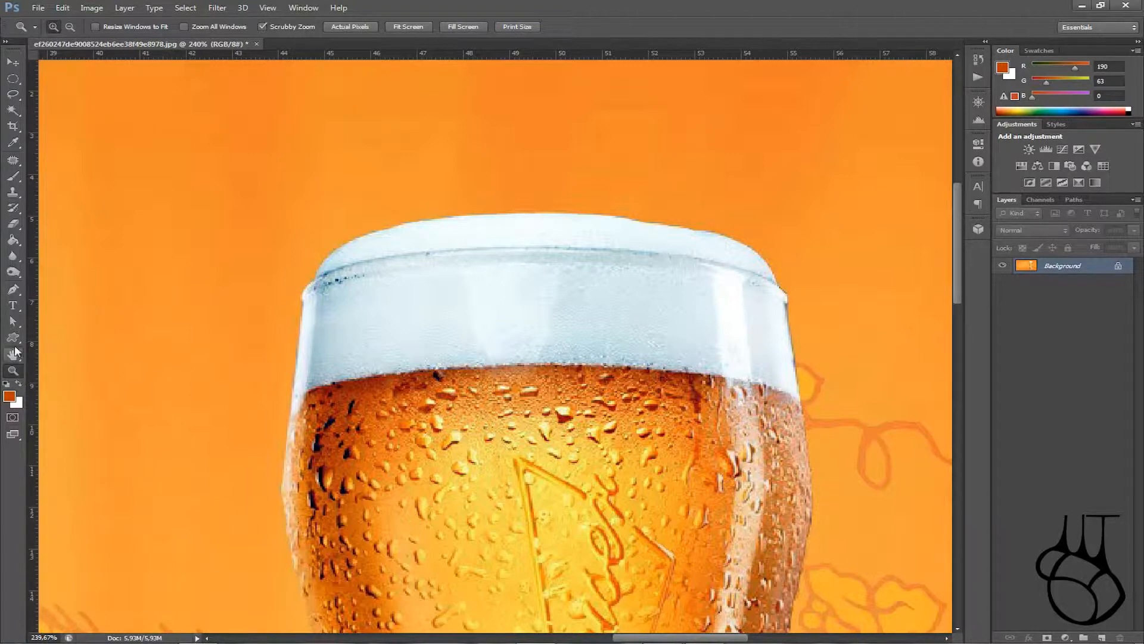
{"action": "left_click", "coordinate": [20, 320]}
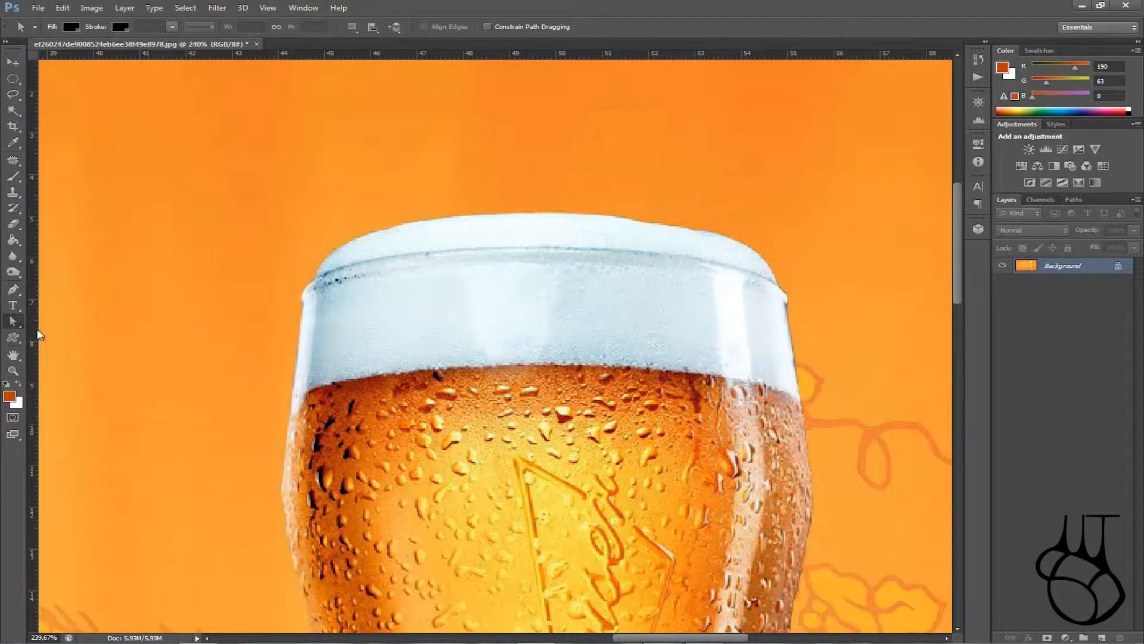
{"action": "key", "text": "z"}
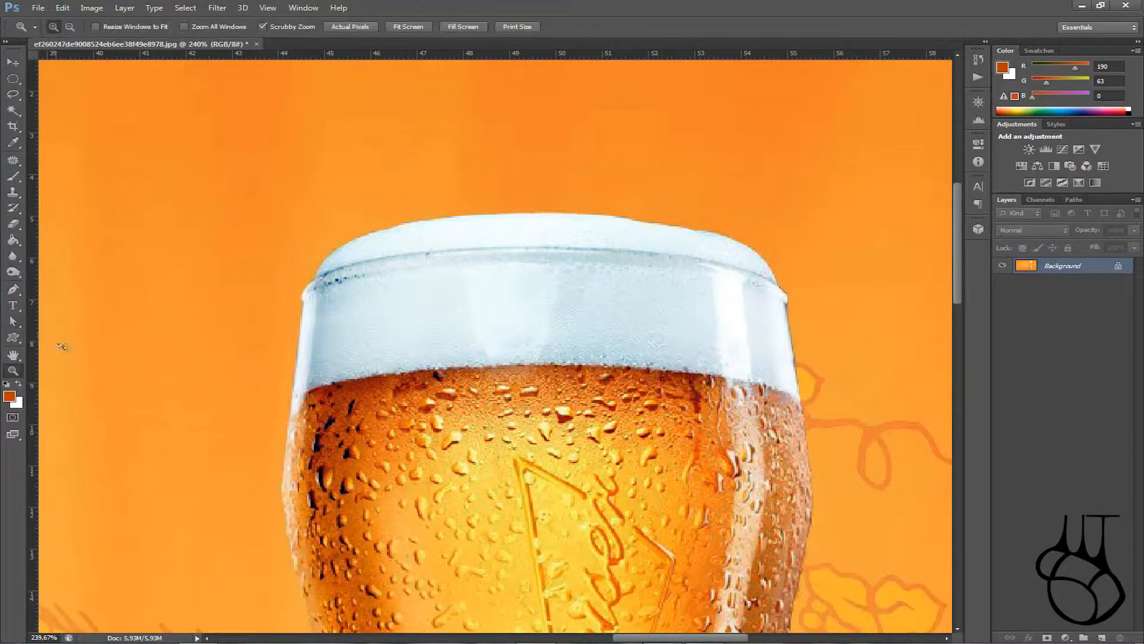
{"action": "left_click", "coordinate": [409, 243]}
{"action": "left_click", "coordinate": [408, 244]}
{"action": "left_click", "coordinate": [410, 244]}
Step: Zoom back out until the whole glass is in view
{"action": "left_click", "coordinate": [70, 26]}
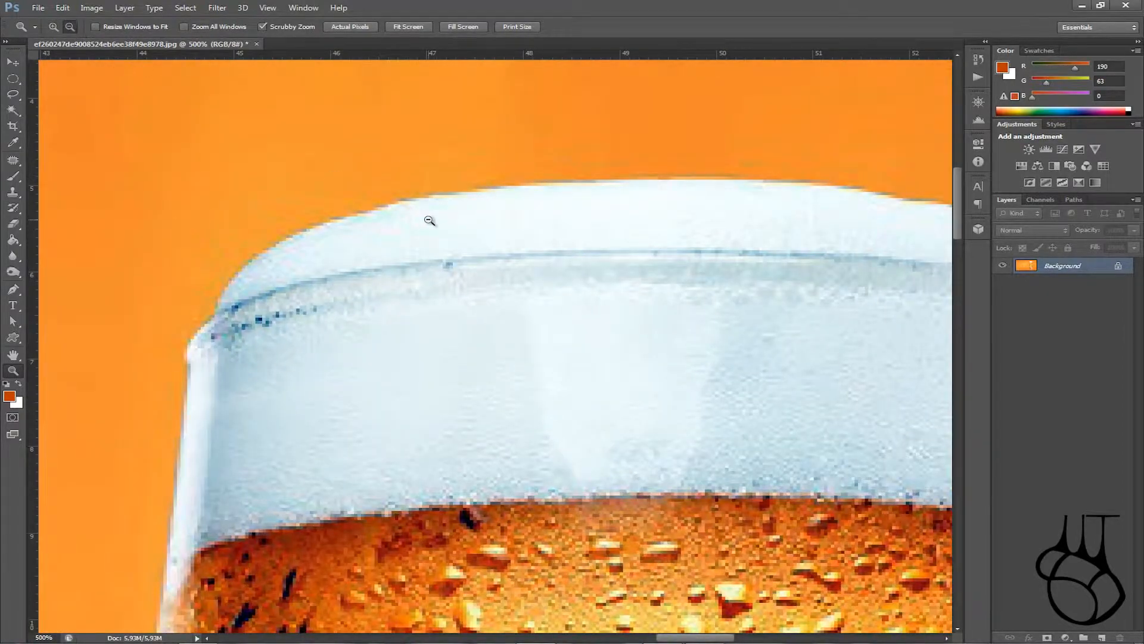
{"action": "left_click", "coordinate": [429, 220]}
{"action": "left_click", "coordinate": [429, 220]}
{"action": "left_click", "coordinate": [429, 220]}
{"action": "left_click", "coordinate": [429, 220]}
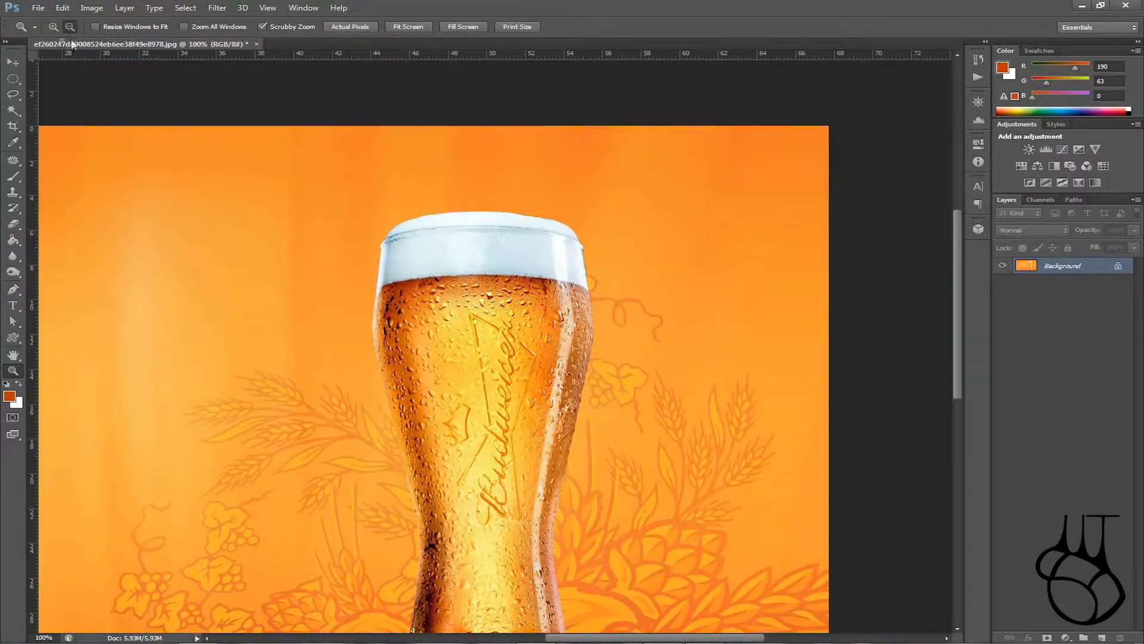
{"action": "left_click_drag", "start_coordinate": [517, 242], "coordinate": [517, 243]}
{"action": "left_click_drag", "start_coordinate": [370, 173], "coordinate": [371, 173]}
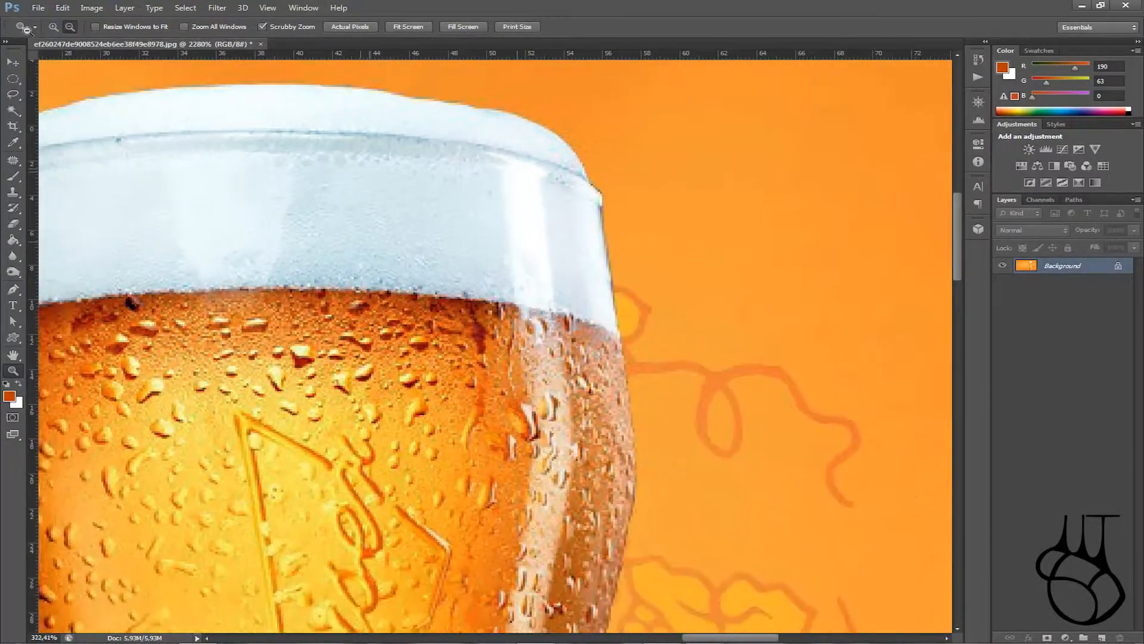
{"action": "left_click", "coordinate": [55, 29]}
{"action": "left_click_drag", "start_coordinate": [369, 218], "coordinate": [331, 231]}
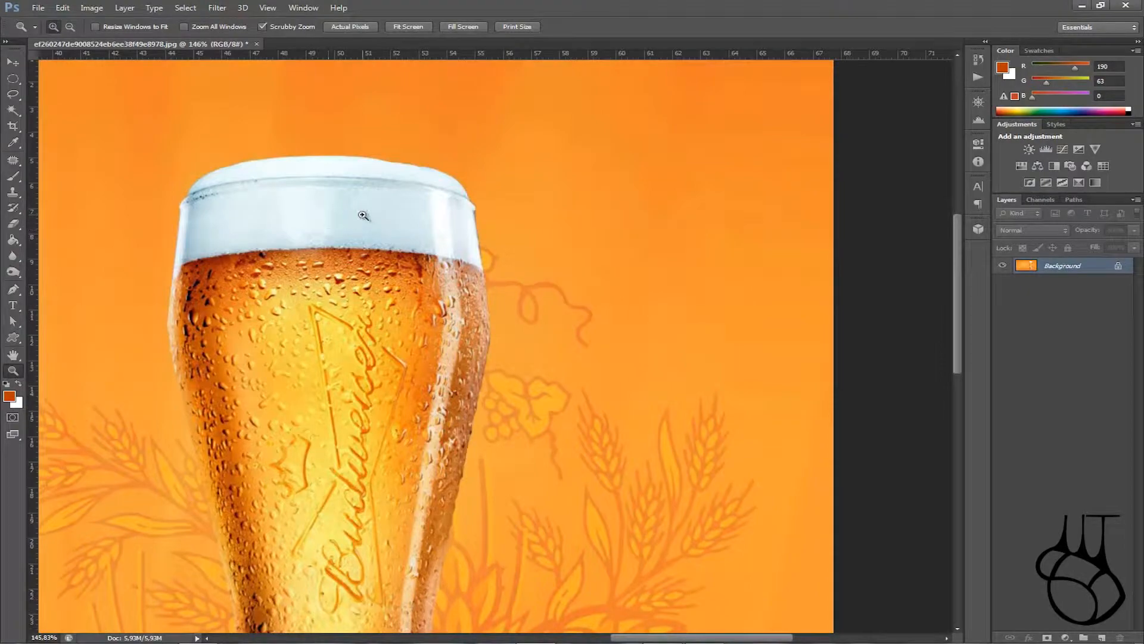
{"action": "key", "text": "alt"}
Step: Select the standard Pen tool with its drawing mode set to Shape
{"action": "left_click", "coordinate": [19, 291]}
{"action": "scroll", "coordinate": [309, 236], "scroll_direction": "down", "scroll_amount": 2}
{"action": "scroll", "coordinate": [309, 235], "scroll_direction": "up", "scroll_amount": 5}
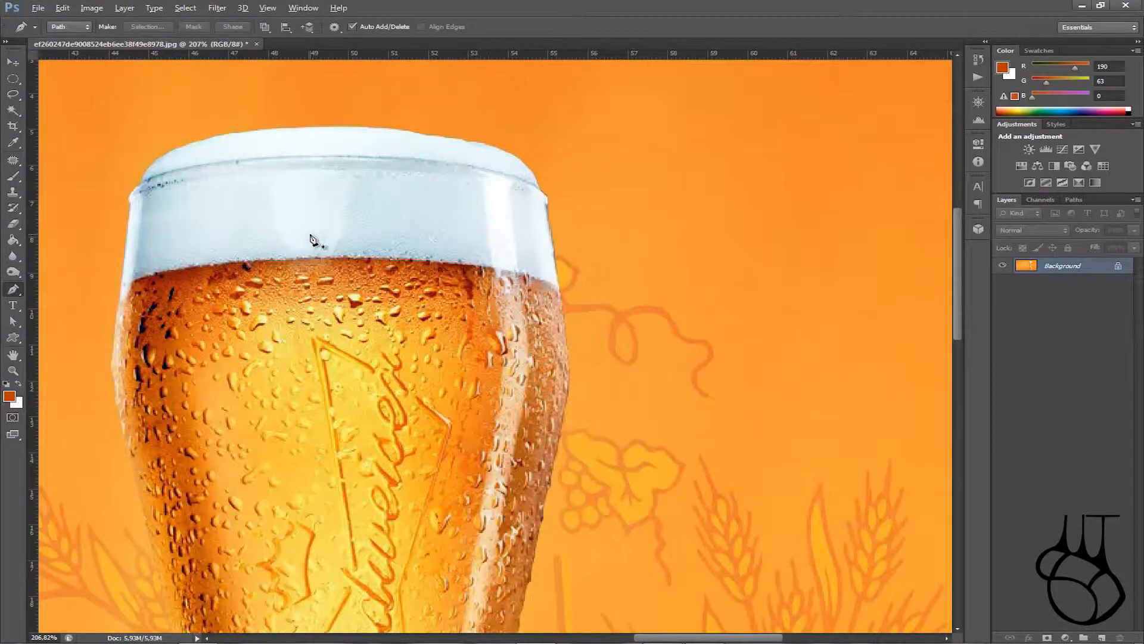
{"action": "scroll", "coordinate": [329, 212], "scroll_direction": "down", "scroll_amount": 2}
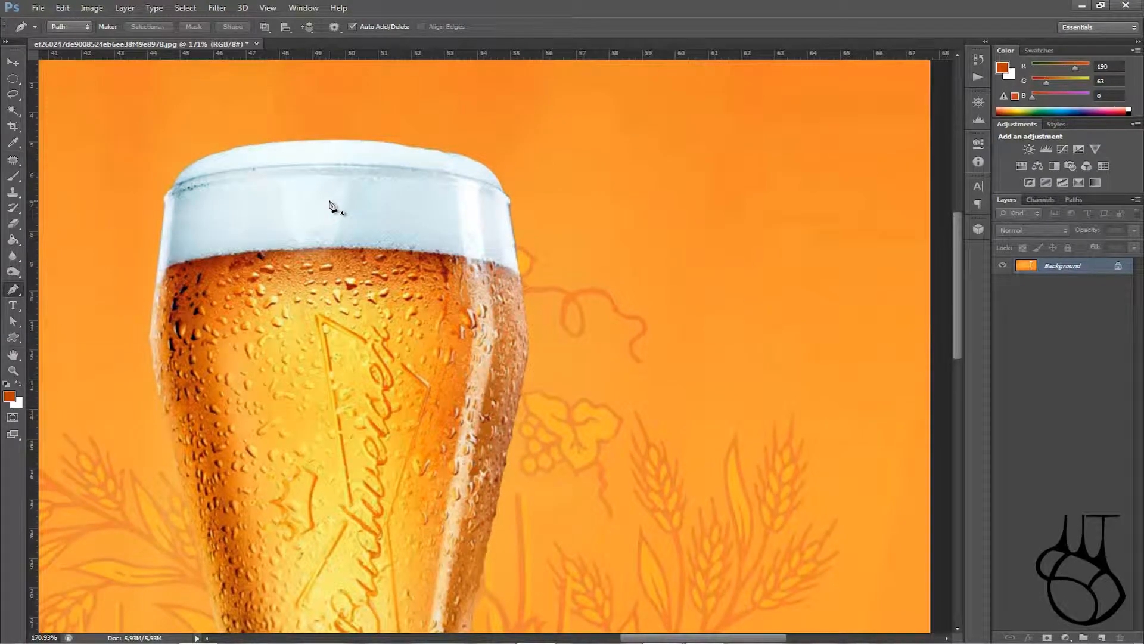
{"action": "scroll", "coordinate": [329, 206], "scroll_direction": "down", "scroll_amount": 3}
{"action": "scroll", "coordinate": [329, 206], "scroll_direction": "up", "scroll_amount": 1}
{"action": "scroll", "coordinate": [330, 205], "scroll_direction": "down", "scroll_amount": 1}
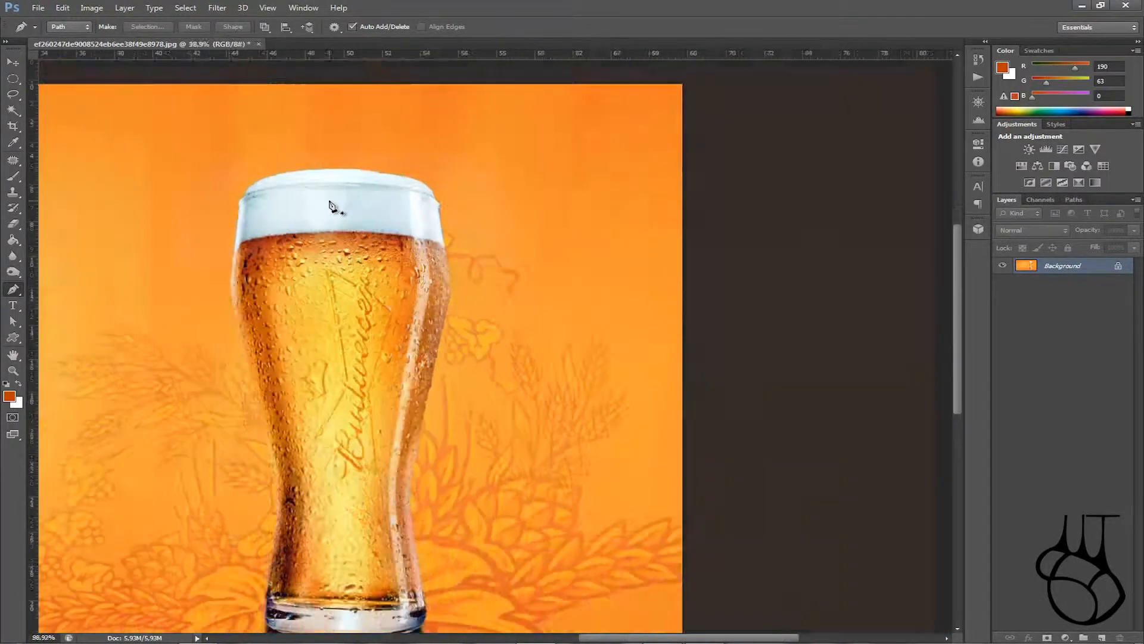
{"action": "scroll", "coordinate": [329, 206], "scroll_direction": "up", "scroll_amount": 4}
{"action": "scroll", "coordinate": [331, 201], "scroll_direction": "down", "scroll_amount": 3}
{"action": "scroll", "coordinate": [338, 193], "scroll_direction": "up", "scroll_amount": 10}
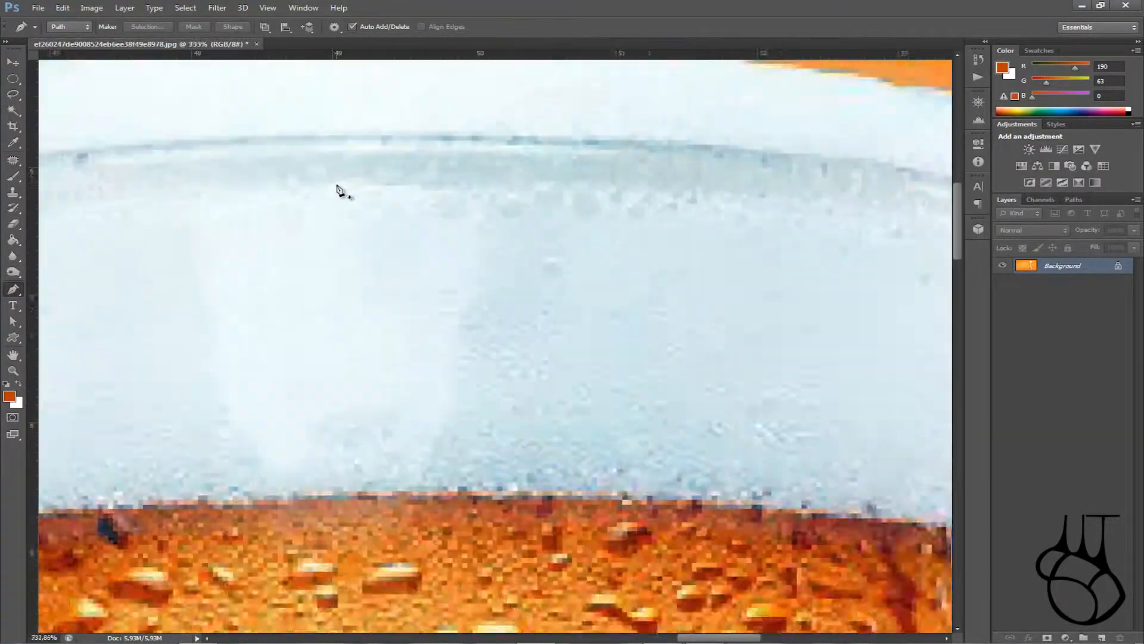
{"action": "scroll", "coordinate": [337, 191], "scroll_direction": "down", "scroll_amount": 6}
{"action": "scroll", "coordinate": [328, 155], "scroll_direction": "up", "scroll_amount": 2}
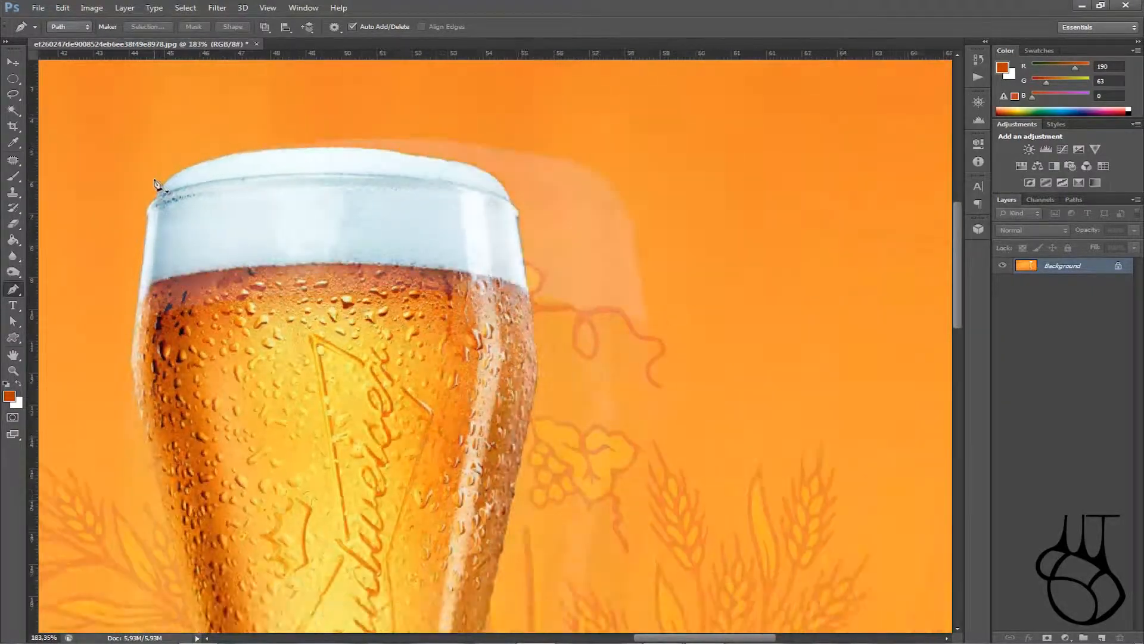
{"action": "scroll", "coordinate": [643, 148], "scroll_direction": "up", "scroll_amount": 2}
{"action": "scroll", "coordinate": [208, 150], "scroll_direction": "up", "scroll_amount": 1}
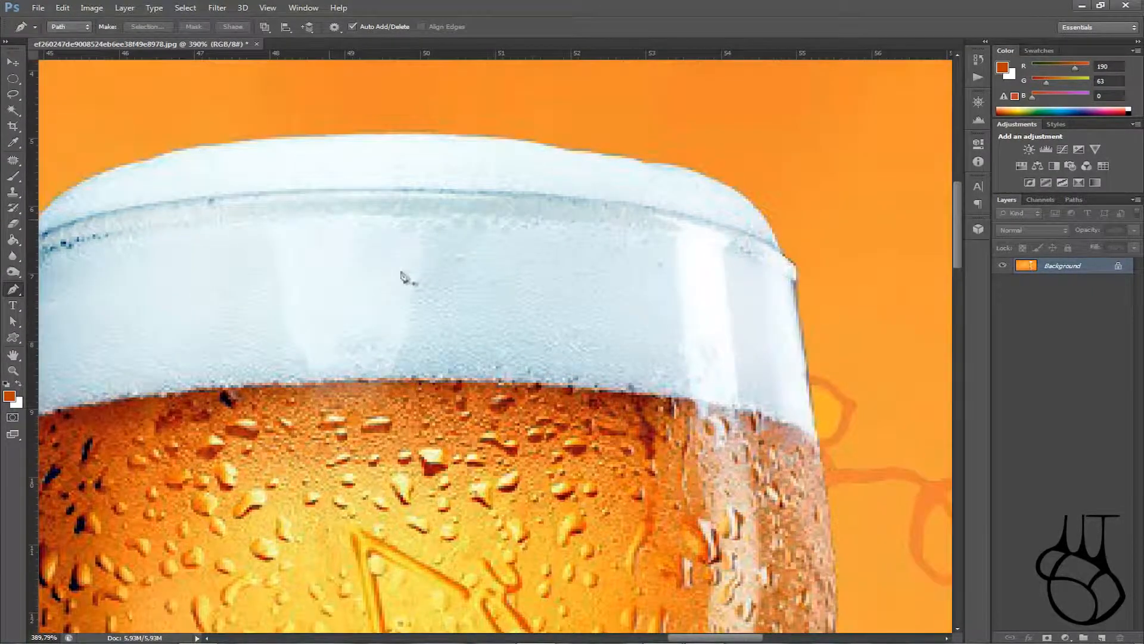
{"action": "left_click_drag", "start_coordinate": [713, 638], "coordinate": [701, 638]}
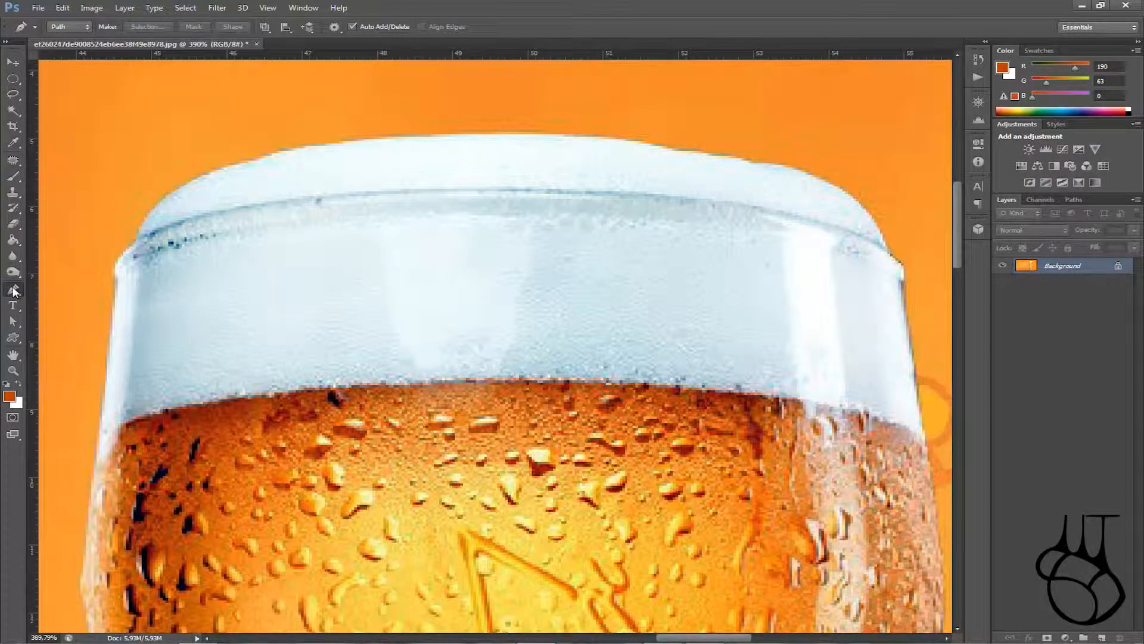
{"action": "left_click", "coordinate": [13, 291]}
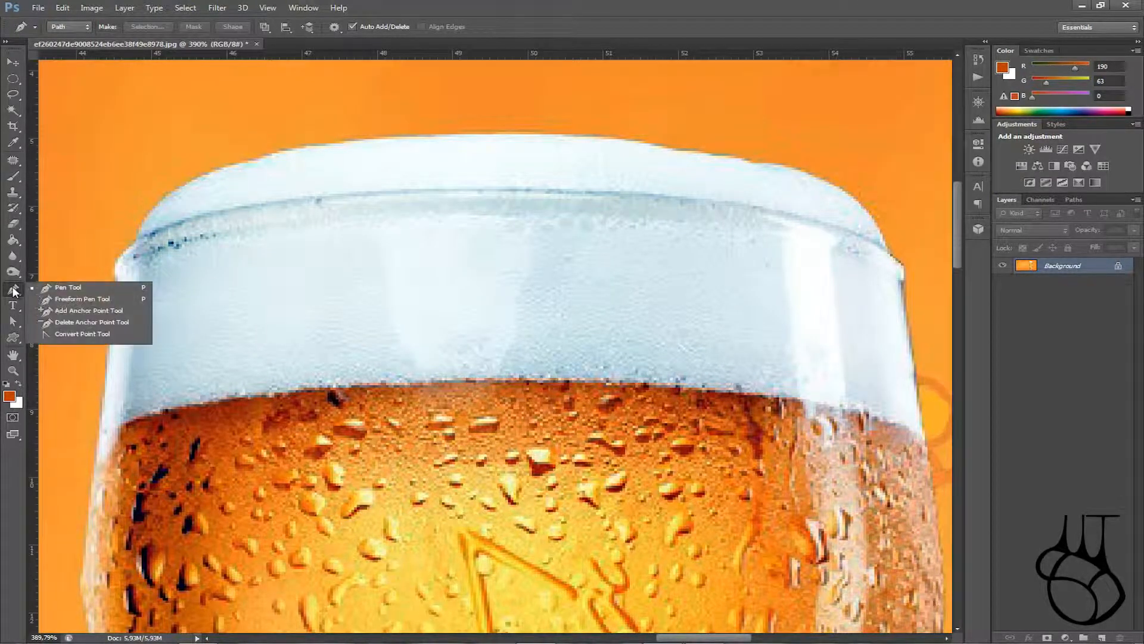
{"action": "left_click", "coordinate": [67, 287]}
{"action": "left_click", "coordinate": [70, 27]}
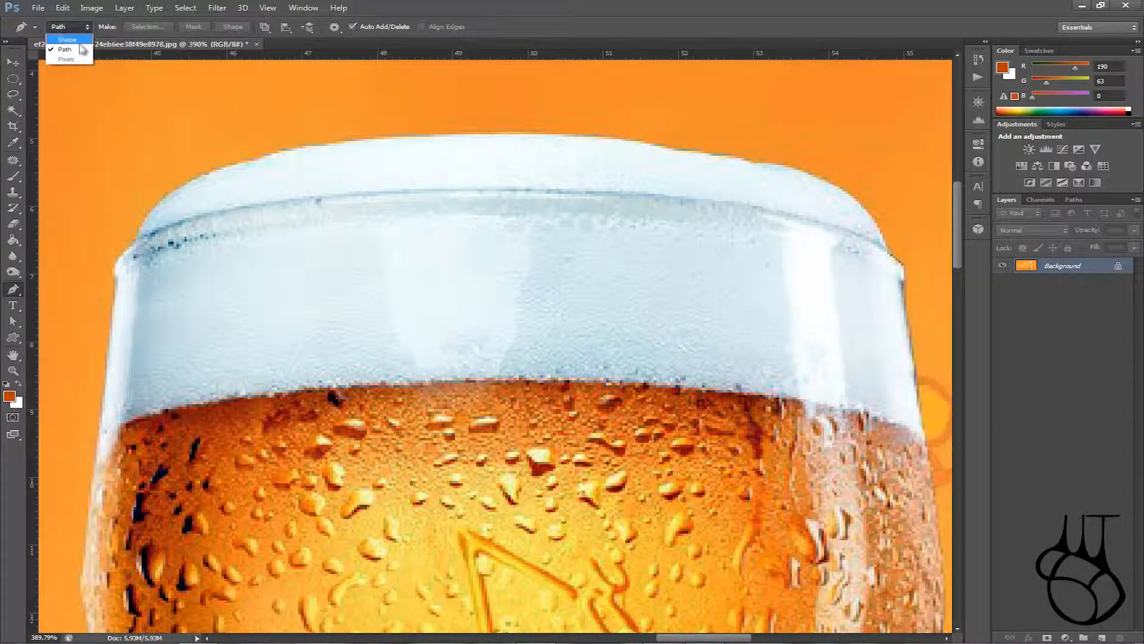
{"action": "left_click", "coordinate": [67, 39]}
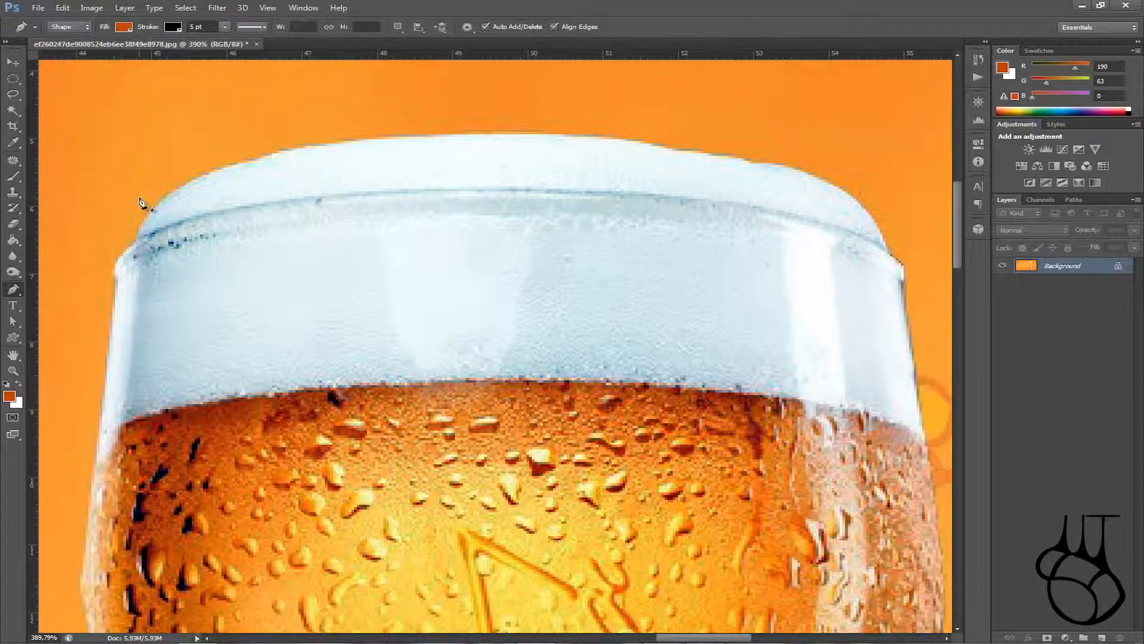
Step: Draw a rough test shape around the foam, then undo its last corners
{"action": "left_click", "coordinate": [139, 196]}
{"action": "left_click", "coordinate": [452, 124]}
{"action": "left_click", "coordinate": [623, 320]}
{"action": "left_click", "coordinate": [359, 454]}
{"action": "left_click", "coordinate": [121, 374]}
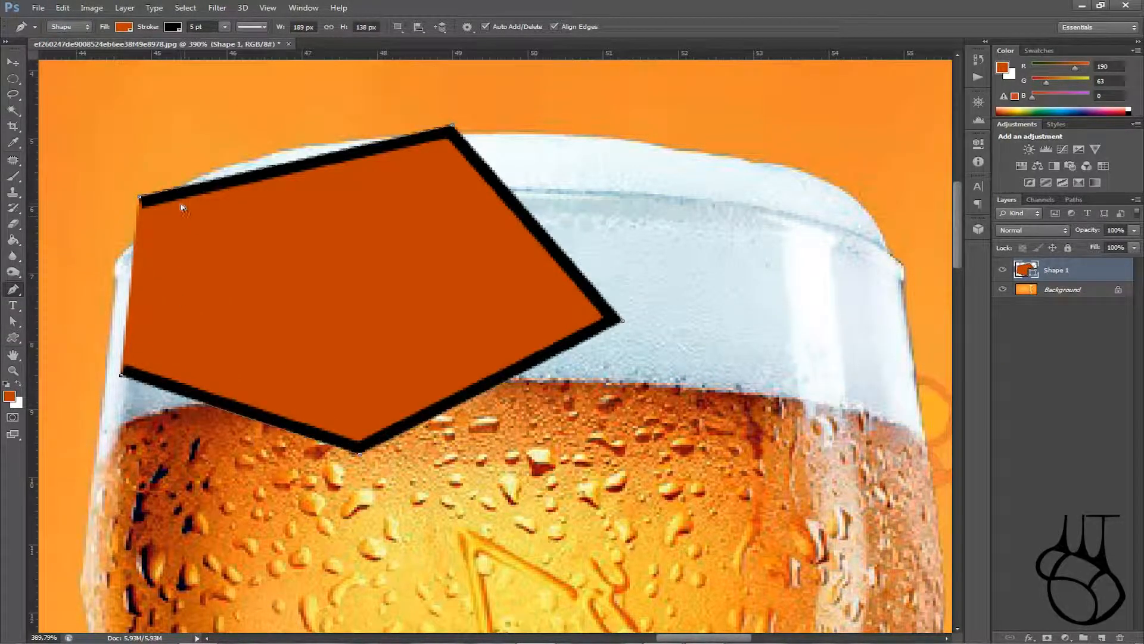
{"action": "key", "text": "ctrl+alt+z"}
{"action": "key", "text": "ctrl+alt+z"}
{"action": "key", "text": "ctrl+alt+z"}
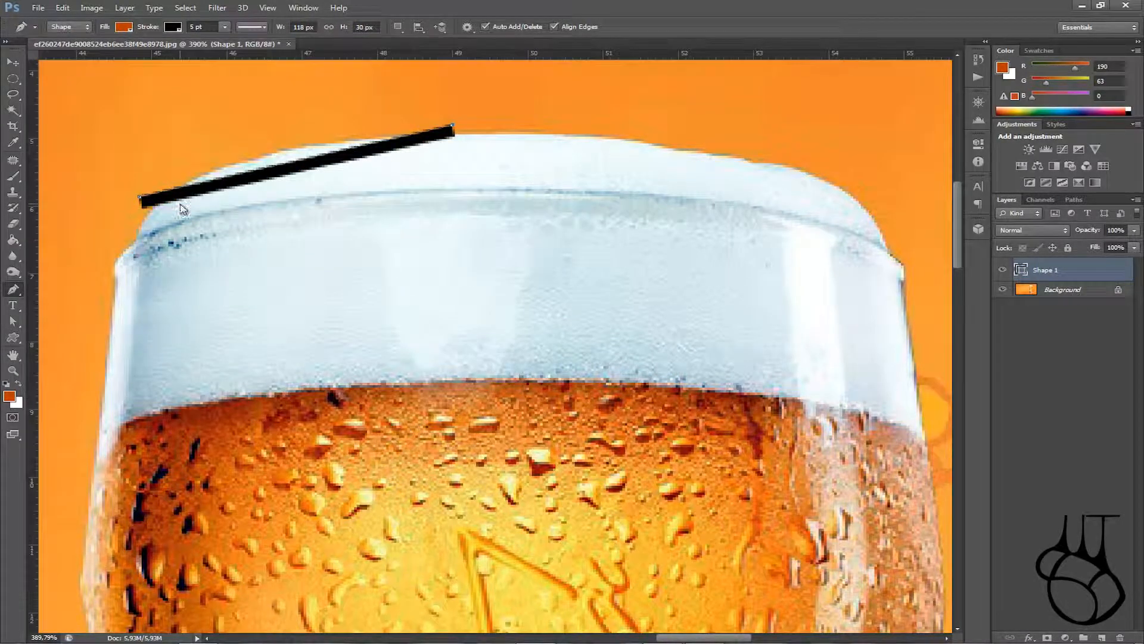
{"action": "key", "text": "ctrl+alt+z"}
{"action": "key", "text": "ctrl+alt+z"}
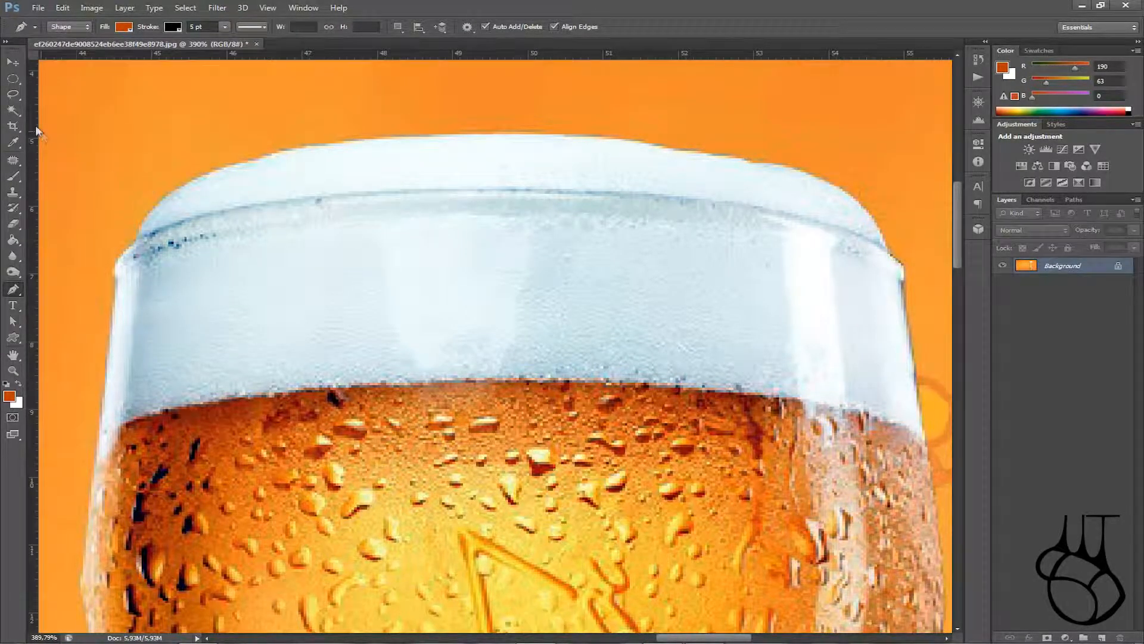
Step: Try the Magic Wand on a water droplet, then deselect with Ctrl+D
{"action": "left_click", "coordinate": [9, 82]}
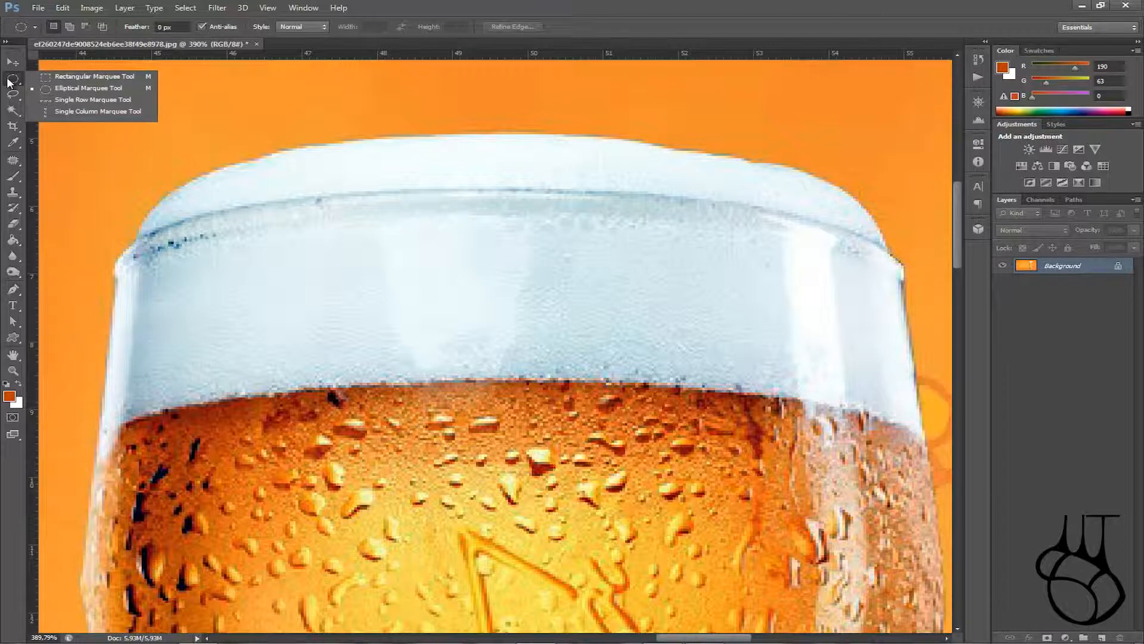
{"action": "left_click", "coordinate": [12, 110]}
{"action": "left_click", "coordinate": [78, 120]}
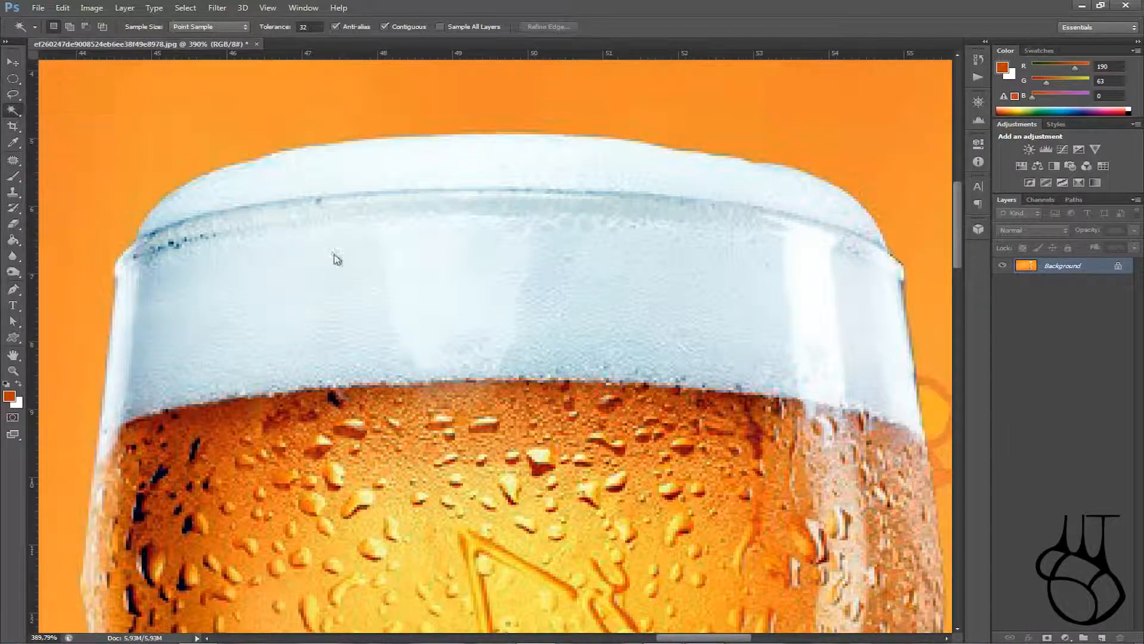
{"action": "left_click", "coordinate": [524, 447]}
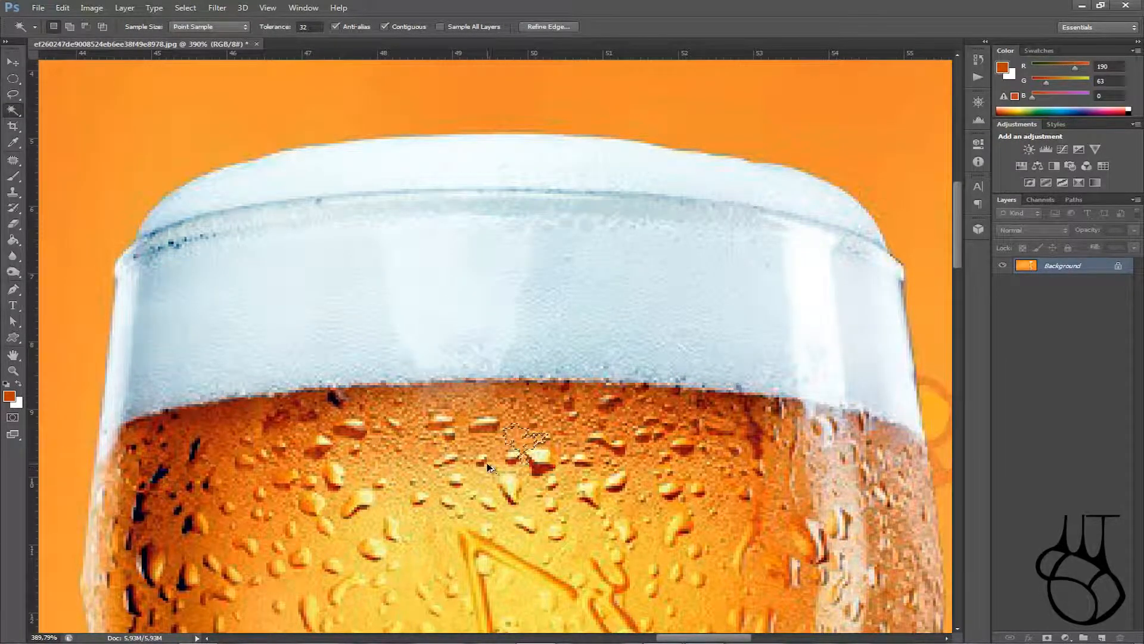
{"action": "key", "text": "ctrl+d"}
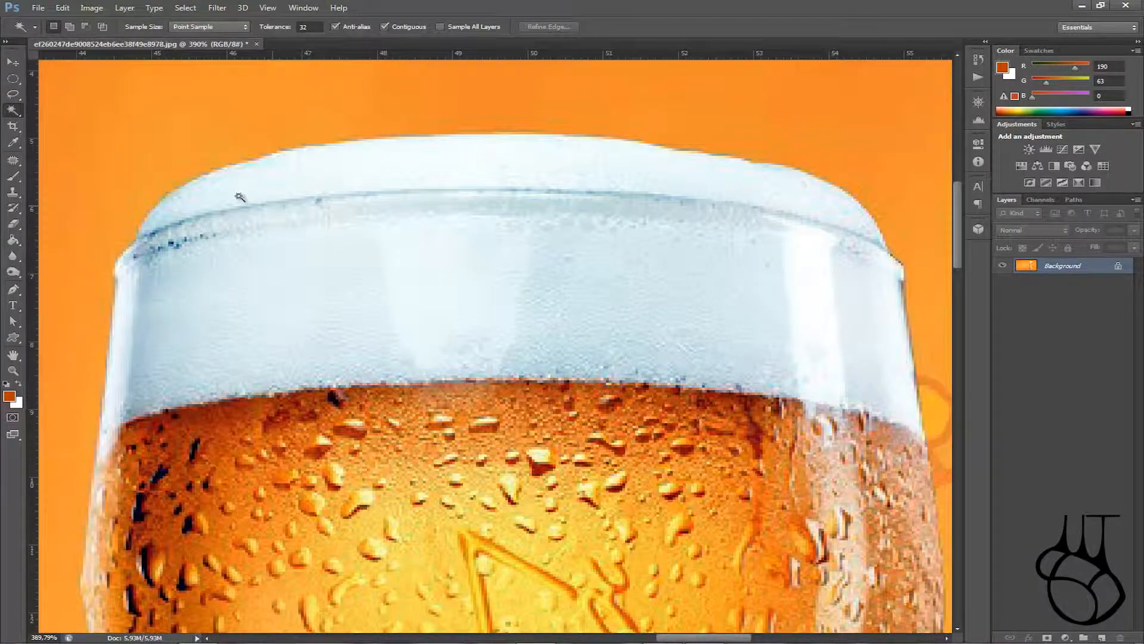
Step: Set the Pen tool to Path mode and place the first anchor on the foam's top edge
{"action": "left_click", "coordinate": [13, 290]}
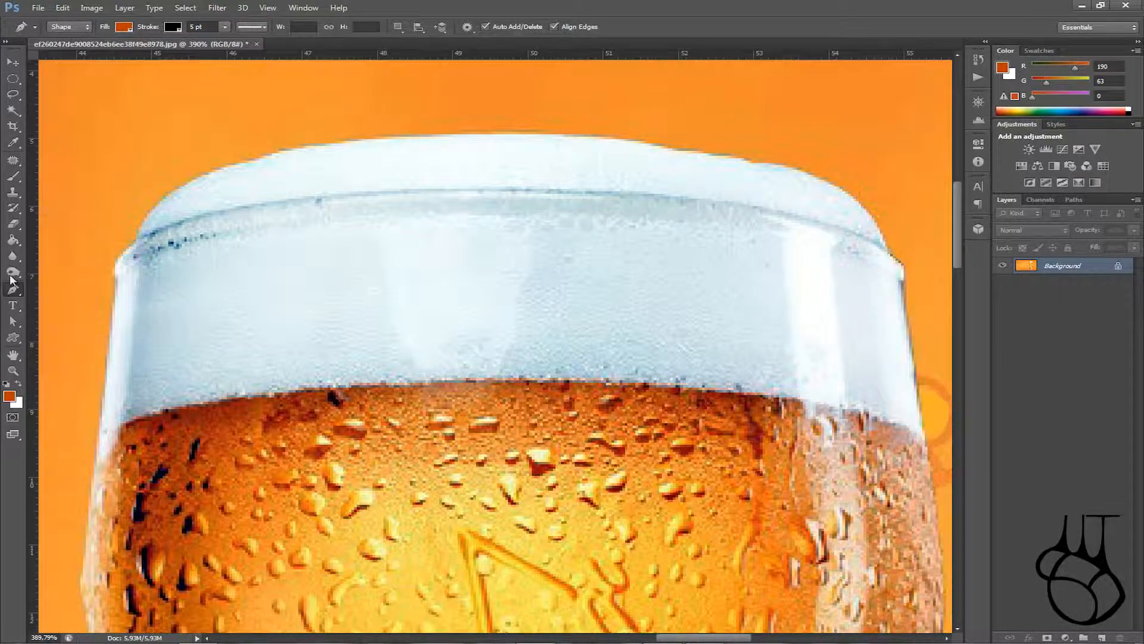
{"action": "left_click", "coordinate": [69, 26]}
{"action": "left_click", "coordinate": [72, 45]}
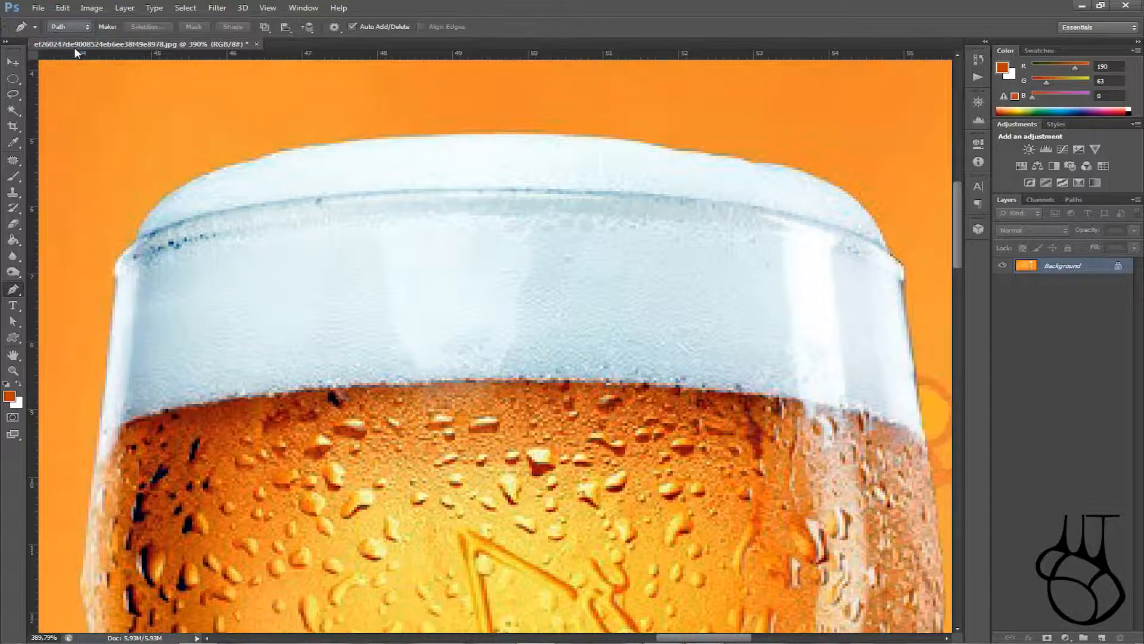
{"action": "left_click", "coordinate": [495, 133]}
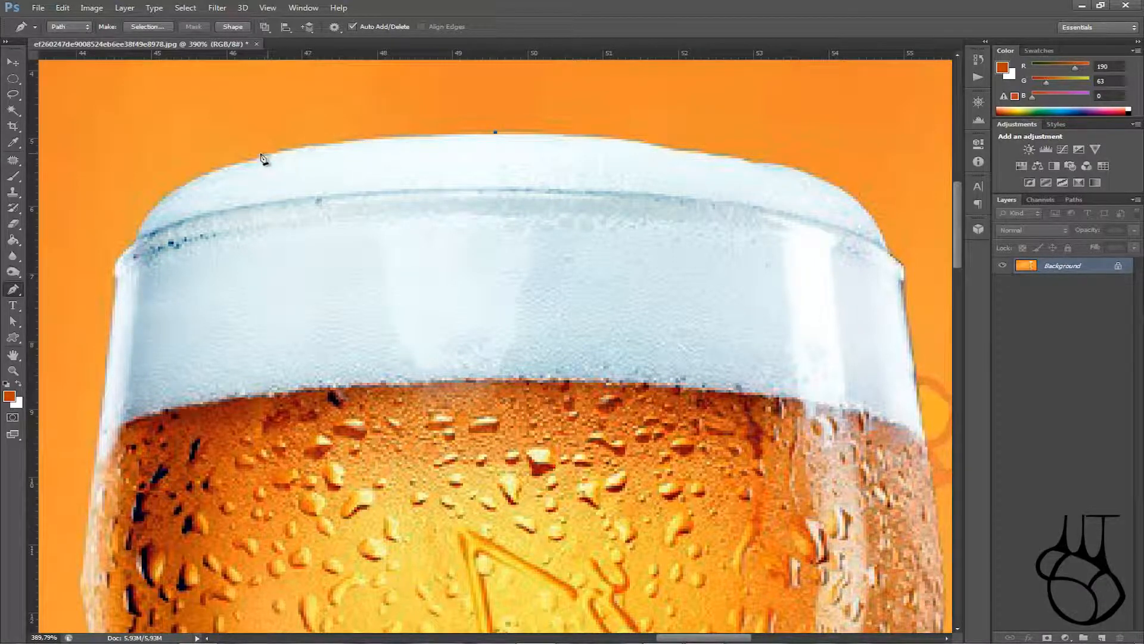
Step: Drag a curved anchor from the foam's top toward its left edge, bending it to fit
{"action": "left_click_drag", "start_coordinate": [242, 163], "coordinate": [149, 197]}
{"action": "left_click_drag", "start_coordinate": [149, 195], "coordinate": [149, 196]}
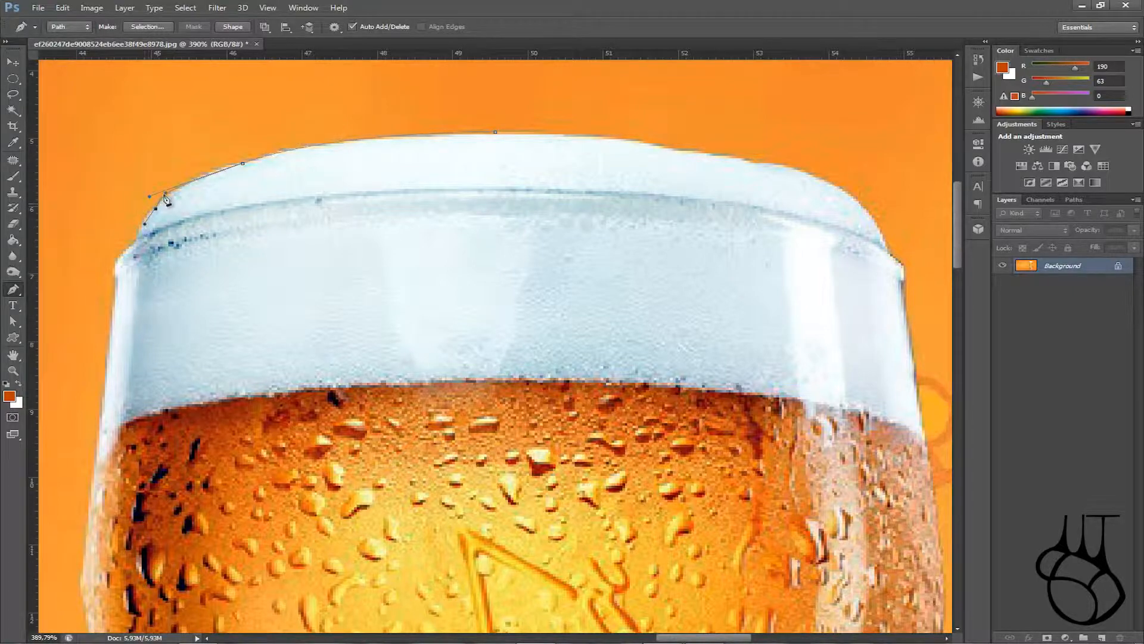
{"action": "scroll", "coordinate": [151, 242], "scroll_direction": "up", "scroll_amount": 2}
{"action": "scroll", "coordinate": [167, 256], "scroll_direction": "up", "scroll_amount": 9}
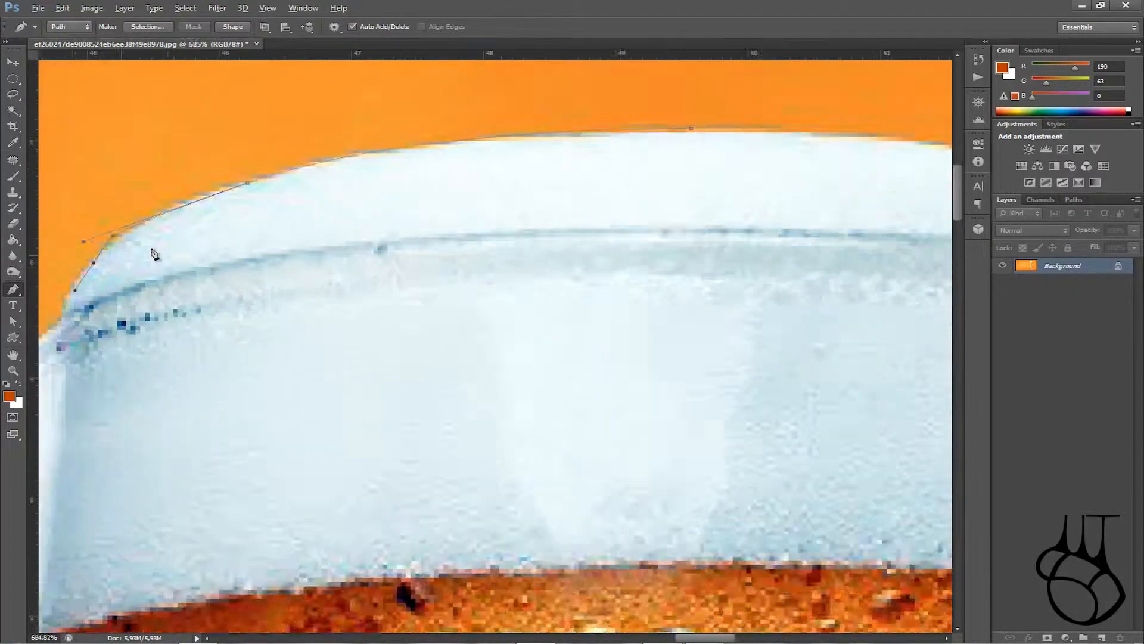
{"action": "scroll", "coordinate": [87, 237], "scroll_direction": "up", "scroll_amount": 3}
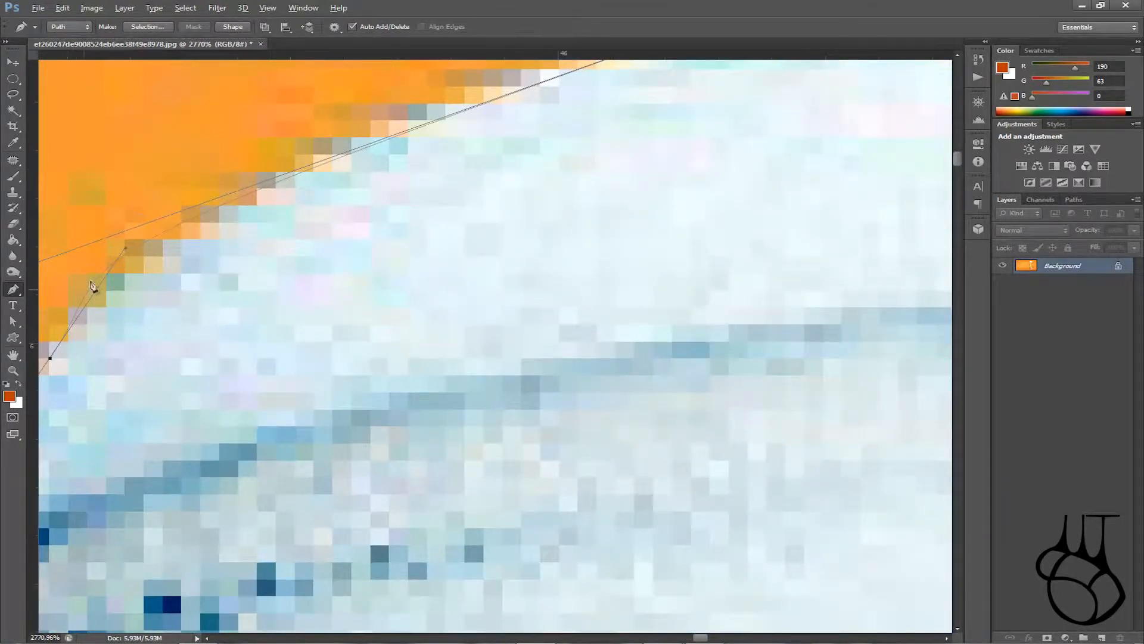
{"action": "scroll", "coordinate": [233, 277], "scroll_direction": "down", "scroll_amount": 5}
{"action": "scroll", "coordinate": [562, 273], "scroll_direction": "down", "scroll_amount": 8}
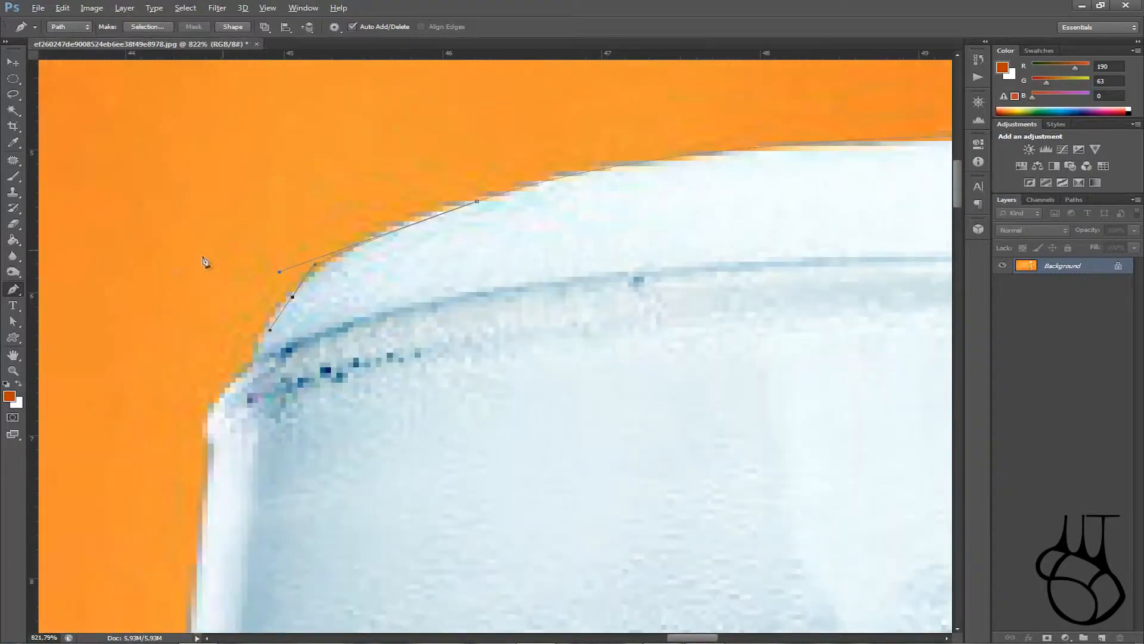
{"action": "scroll", "coordinate": [280, 271], "scroll_direction": "up", "scroll_amount": 4}
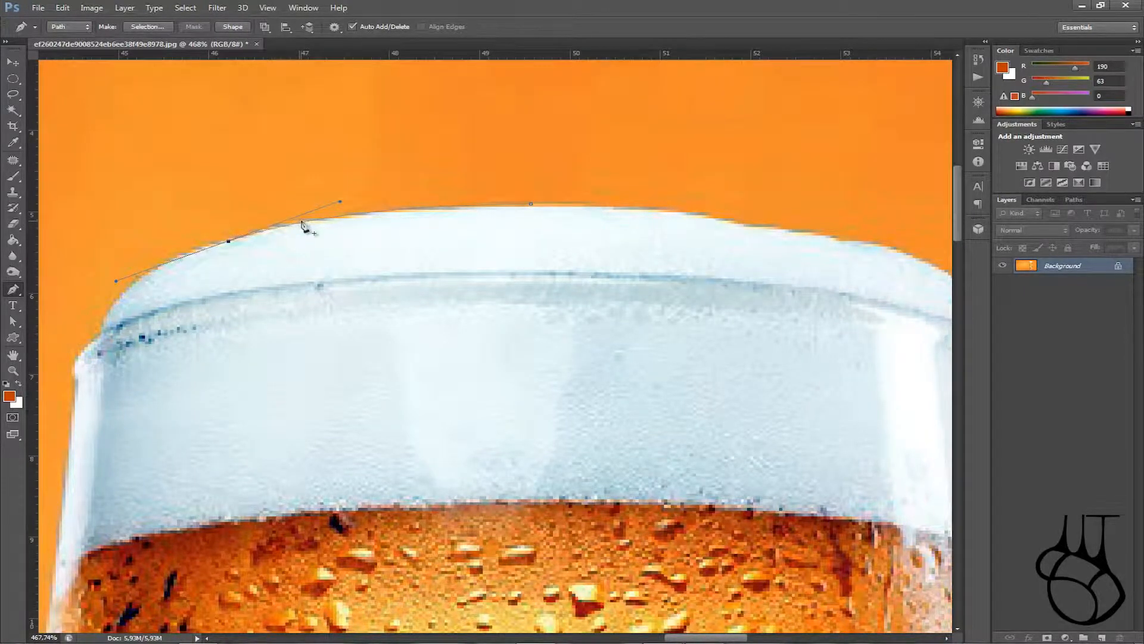
Step: Turn anchors into corners and add curved anchors down the foam's left side to the rim
{"action": "left_click", "coordinate": [229, 243], "text": "alt"}
{"action": "left_click_drag", "start_coordinate": [145, 275], "coordinate": [127, 296]}
{"action": "left_click", "coordinate": [145, 276], "text": "alt"}
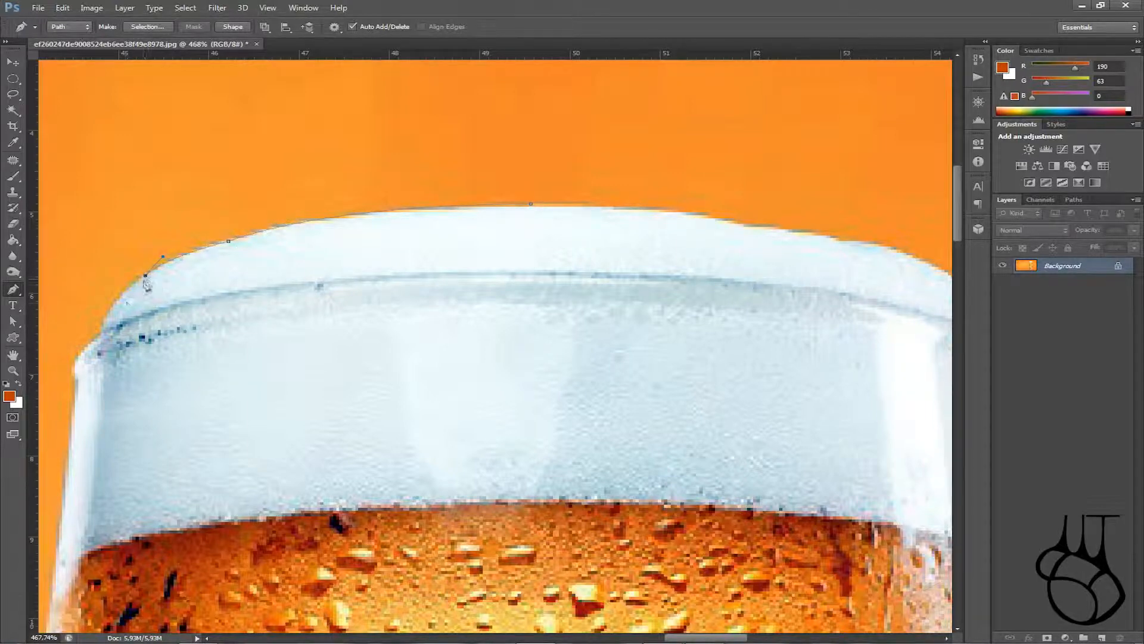
{"action": "left_click", "coordinate": [104, 320]}
{"action": "left_click_drag", "start_coordinate": [104, 329], "coordinate": [101, 336]}
Step: Add curved anchors down the upper part of the glass's left side
{"action": "scroll", "coordinate": [137, 361], "scroll_direction": "up", "scroll_amount": 4}
{"action": "scroll", "coordinate": [83, 363], "scroll_direction": "down", "scroll_amount": 5}
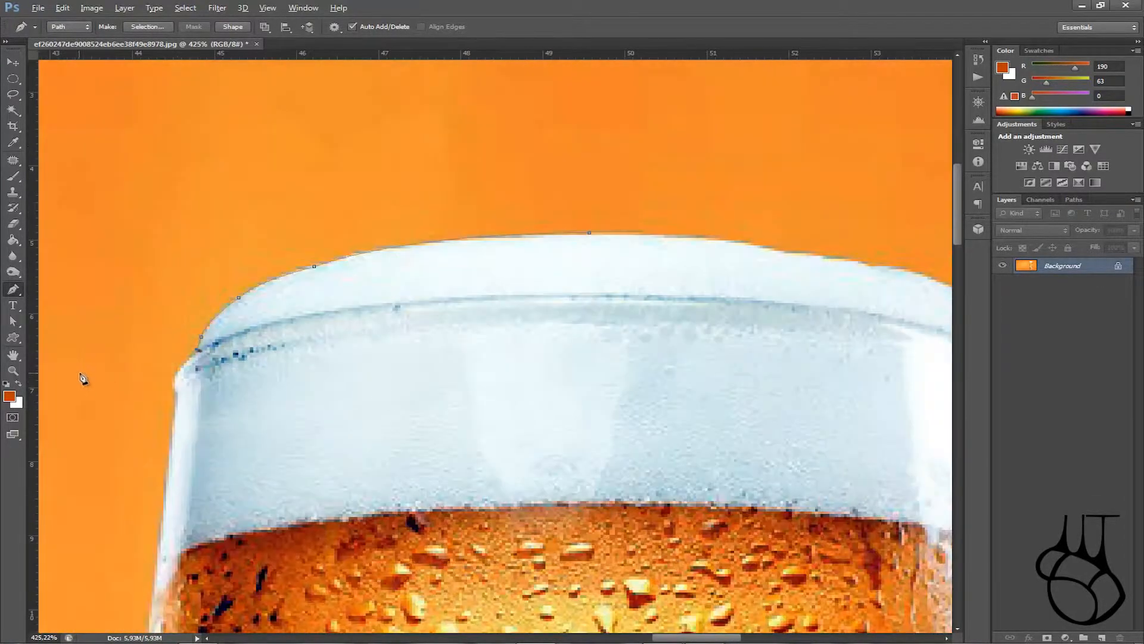
{"action": "scroll", "coordinate": [95, 371], "scroll_direction": "up", "scroll_amount": 5}
{"action": "scroll", "coordinate": [179, 387], "scroll_direction": "down", "scroll_amount": 5}
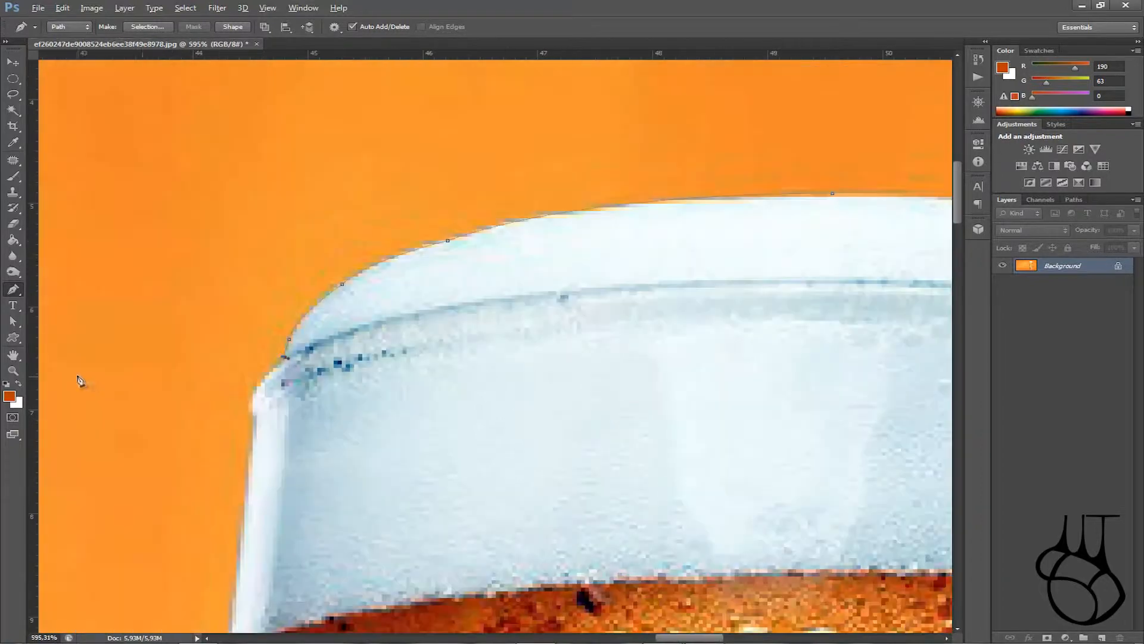
{"action": "scroll", "coordinate": [179, 441], "scroll_direction": "up", "scroll_amount": 6}
{"action": "scroll", "coordinate": [373, 449], "scroll_direction": "up", "scroll_amount": 2}
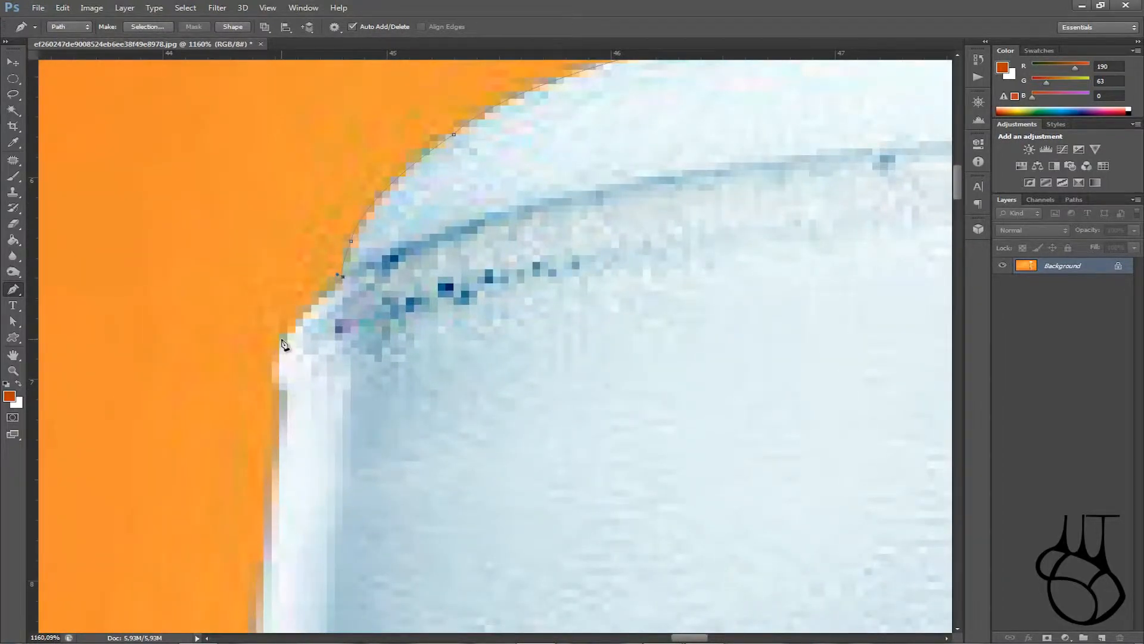
{"action": "left_click_drag", "start_coordinate": [280, 333], "coordinate": [267, 363]}
{"action": "key", "text": "x"}
{"action": "key", "text": "x"}
{"action": "key", "text": "x"}
{"action": "key", "text": "x"}
{"action": "scroll", "coordinate": [283, 335], "scroll_direction": "down", "scroll_amount": 3}
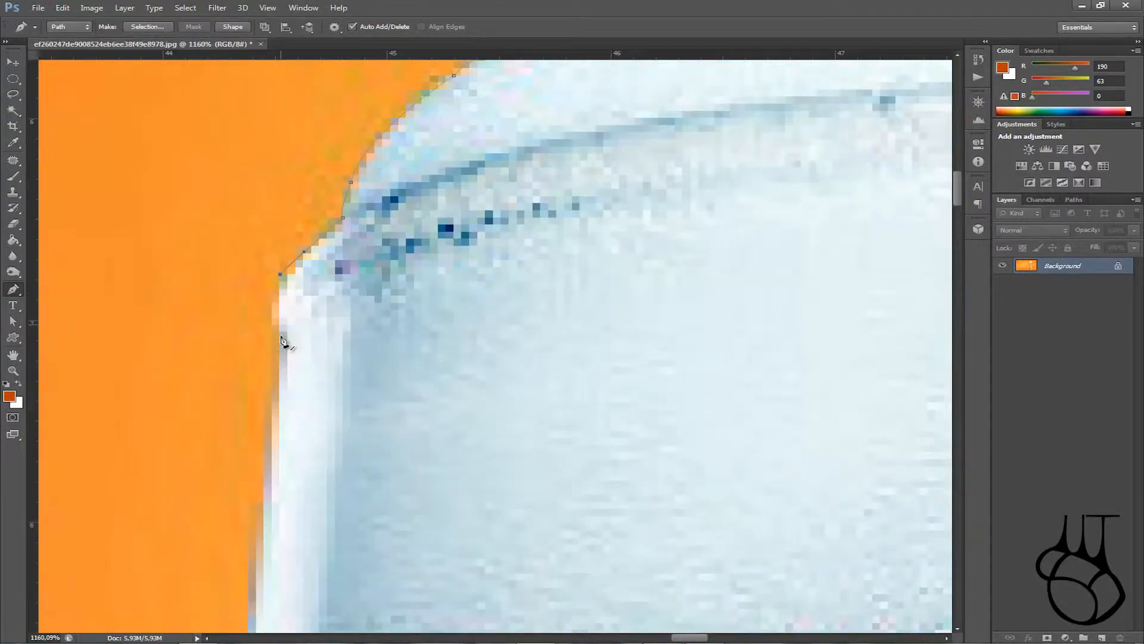
{"action": "scroll", "coordinate": [388, 289], "scroll_direction": "down", "scroll_amount": 3}
{"action": "scroll", "coordinate": [388, 289], "scroll_direction": "down", "scroll_amount": 3}
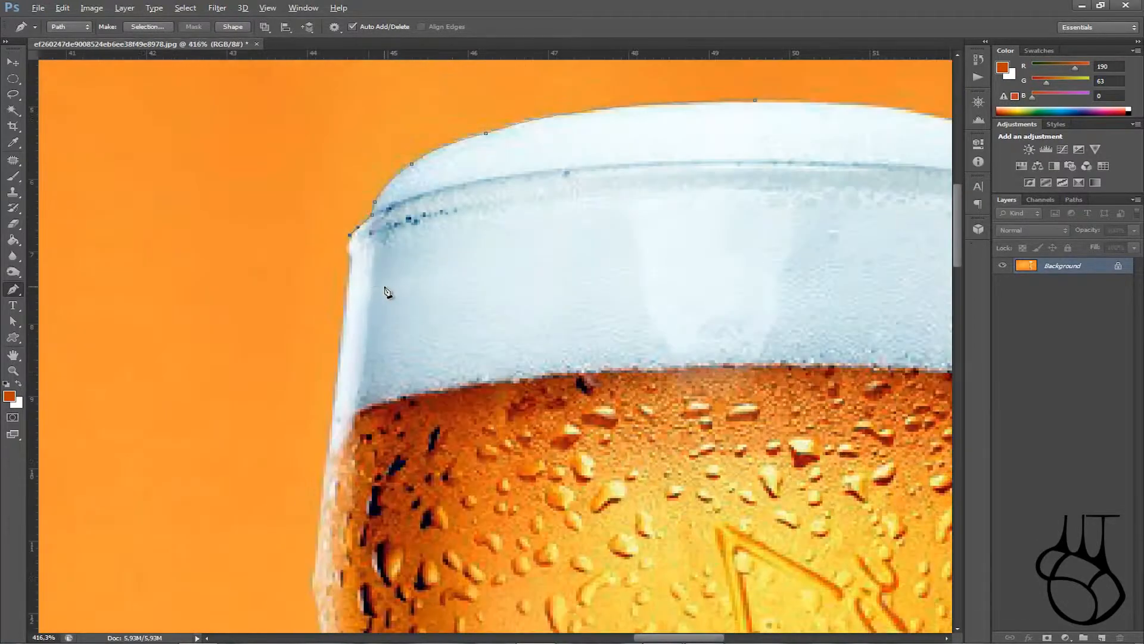
{"action": "left_click", "coordinate": [351, 256]}
{"action": "scroll", "coordinate": [351, 263], "scroll_direction": "down", "scroll_amount": 4}
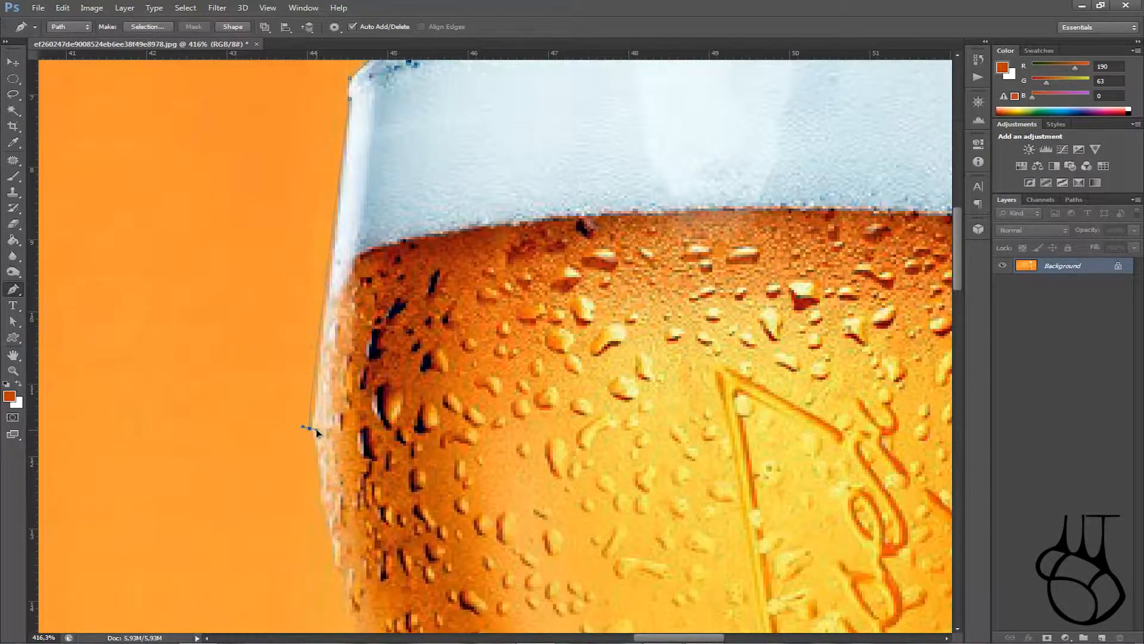
{"action": "left_click_drag", "start_coordinate": [309, 429], "coordinate": [306, 428]}
Step: Continue adding curved anchors down the lower left side toward the base
{"action": "scroll", "coordinate": [312, 434], "scroll_direction": "down", "scroll_amount": 9}
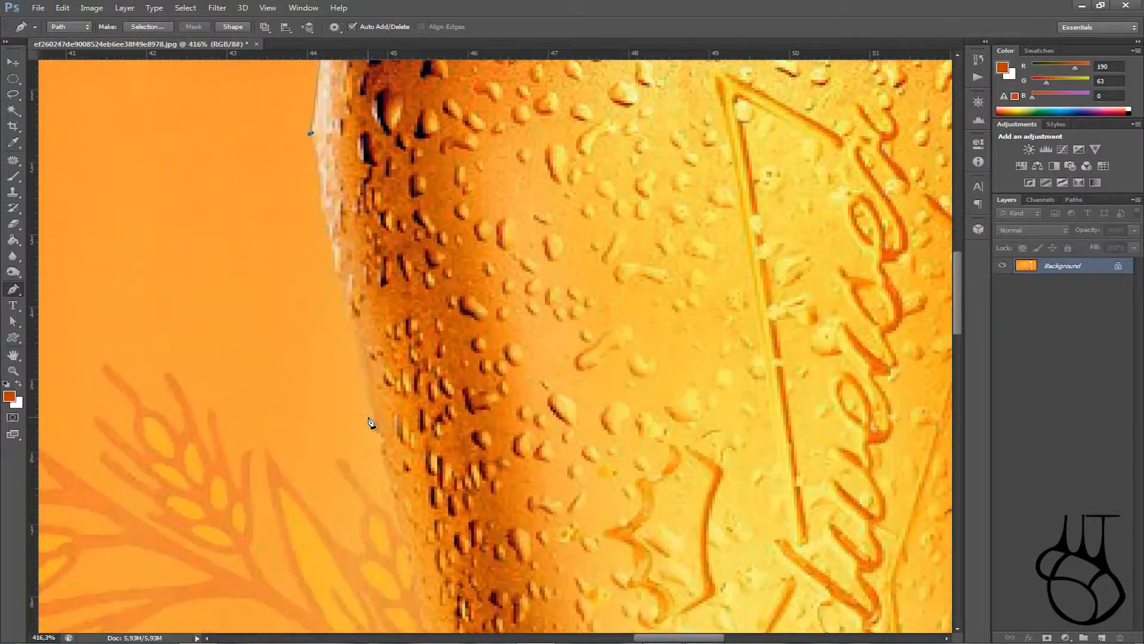
{"action": "key", "text": "alt"}
{"action": "left_click_drag", "start_coordinate": [357, 356], "coordinate": [364, 358]}
{"action": "scroll", "coordinate": [359, 363], "scroll_direction": "down", "scroll_amount": 8}
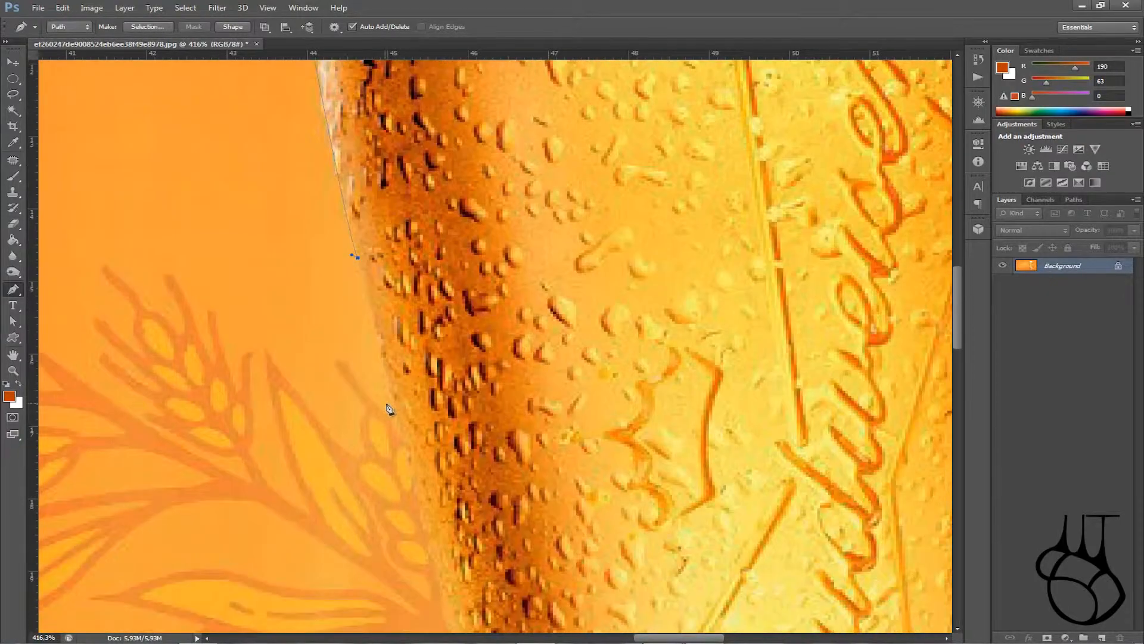
{"action": "scroll", "coordinate": [548, 485], "scroll_direction": "up", "scroll_amount": 3}
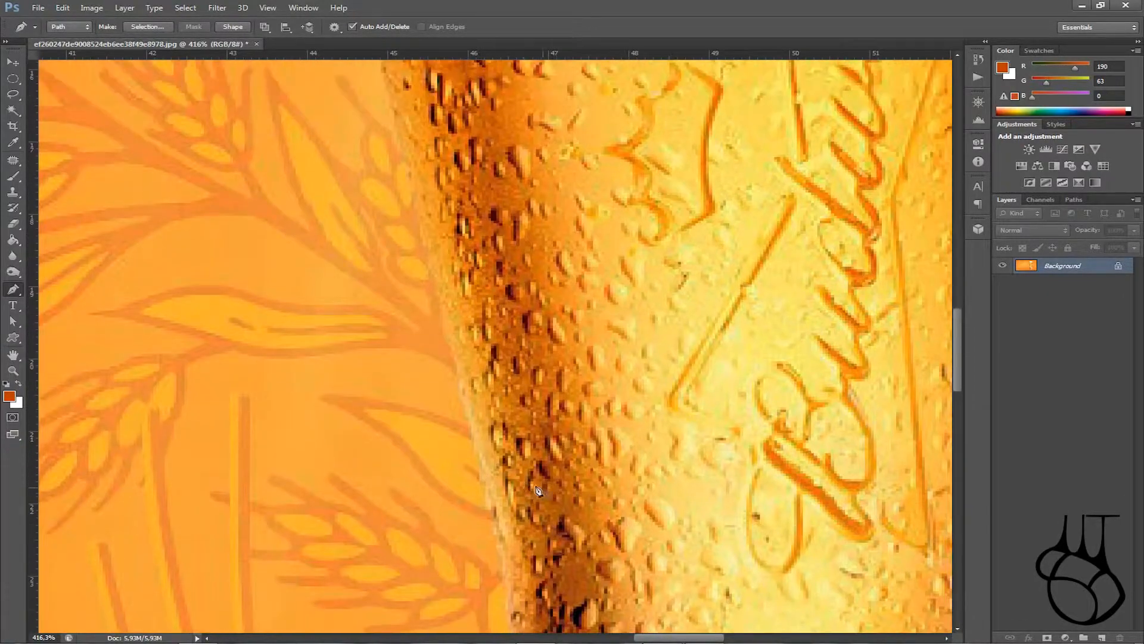
{"action": "scroll", "coordinate": [486, 506], "scroll_direction": "down", "scroll_amount": 2}
{"action": "scroll", "coordinate": [485, 510], "scroll_direction": "down", "scroll_amount": 2}
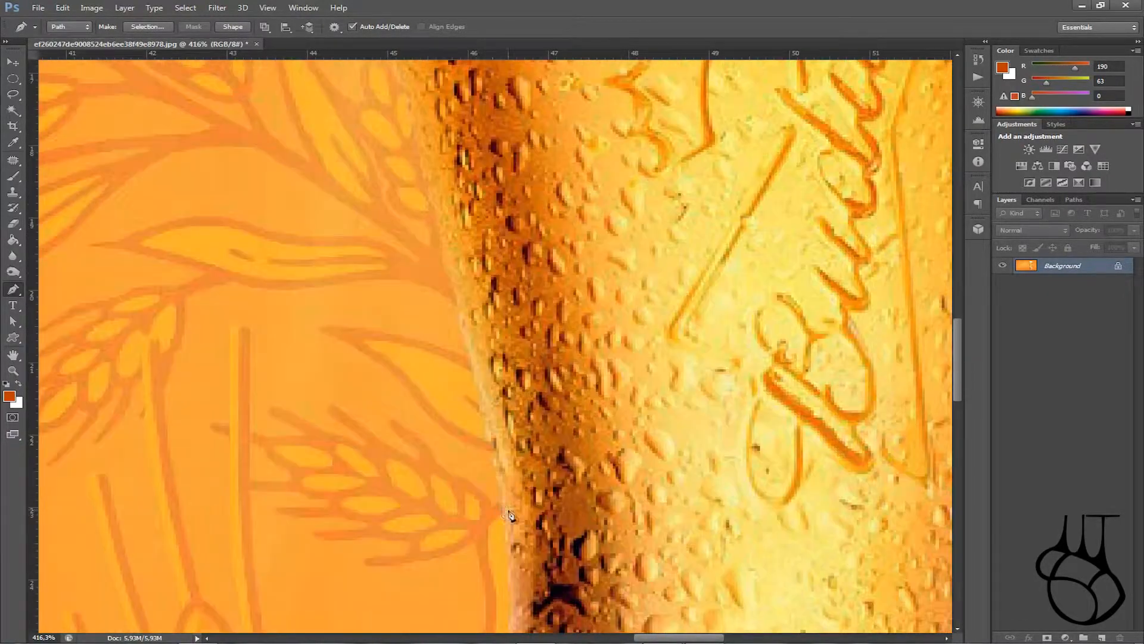
{"action": "left_click", "coordinate": [499, 479]}
{"action": "scroll", "coordinate": [502, 482], "scroll_direction": "up", "scroll_amount": 15}
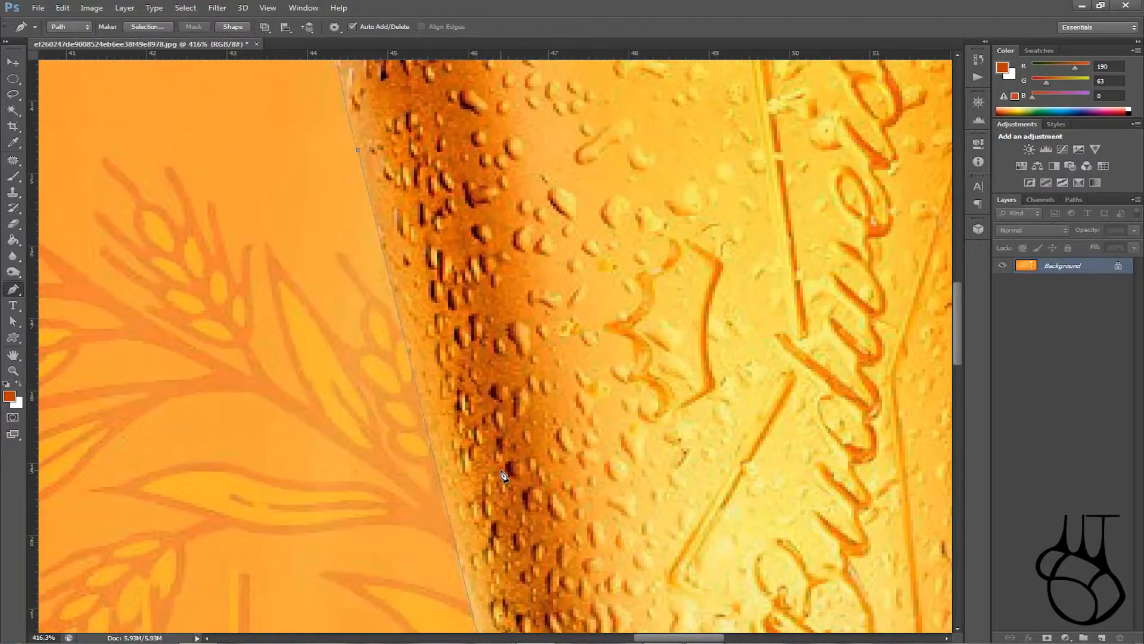
{"action": "scroll", "coordinate": [502, 477], "scroll_direction": "down", "scroll_amount": 18}
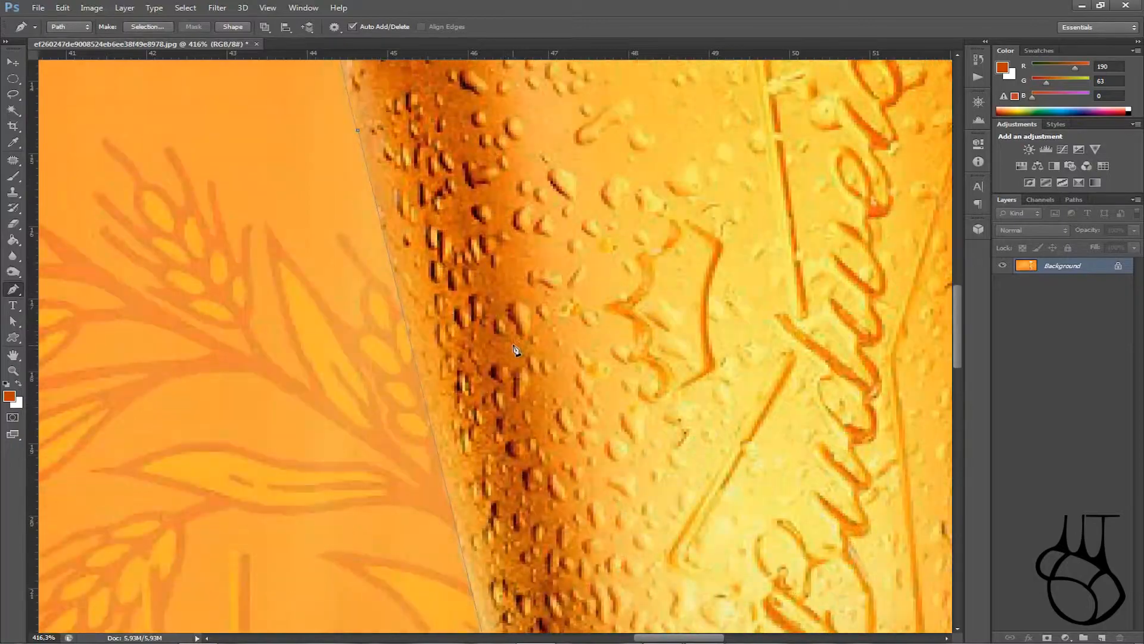
{"action": "scroll", "coordinate": [646, 379], "scroll_direction": "down", "scroll_amount": 10}
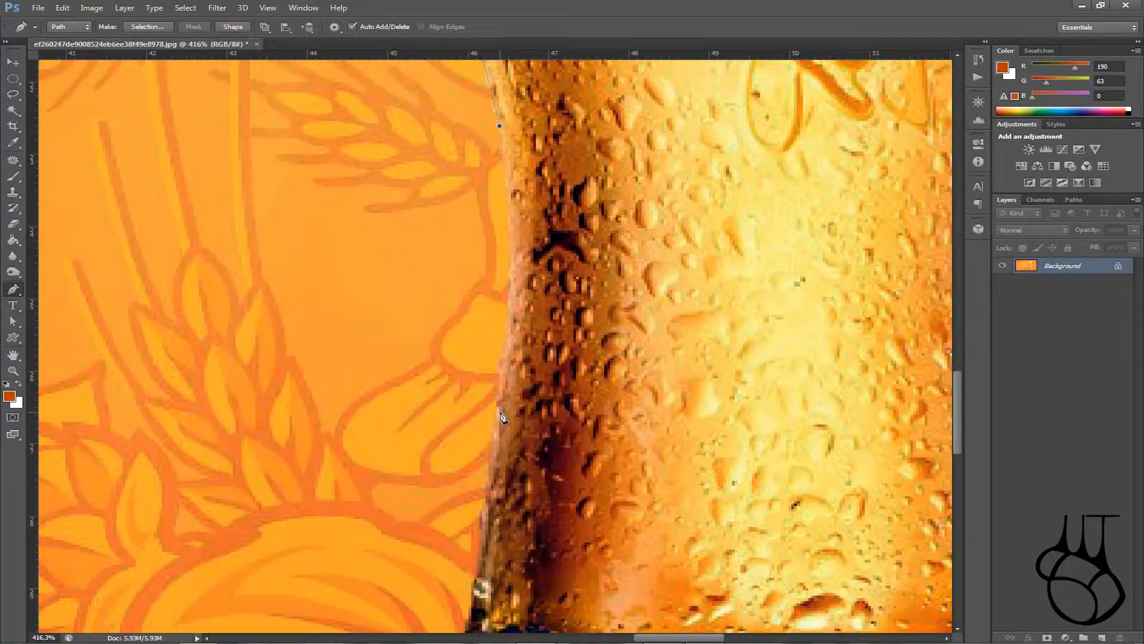
{"action": "left_click_drag", "start_coordinate": [499, 408], "coordinate": [466, 589]}
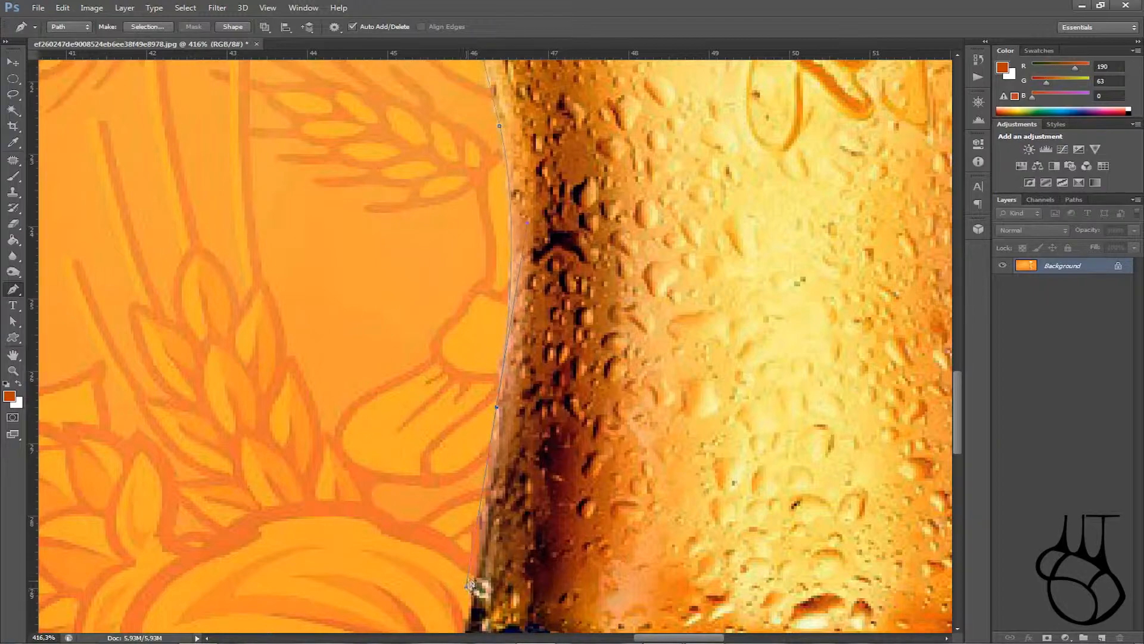
{"action": "scroll", "coordinate": [499, 305], "scroll_direction": "down", "scroll_amount": 2}
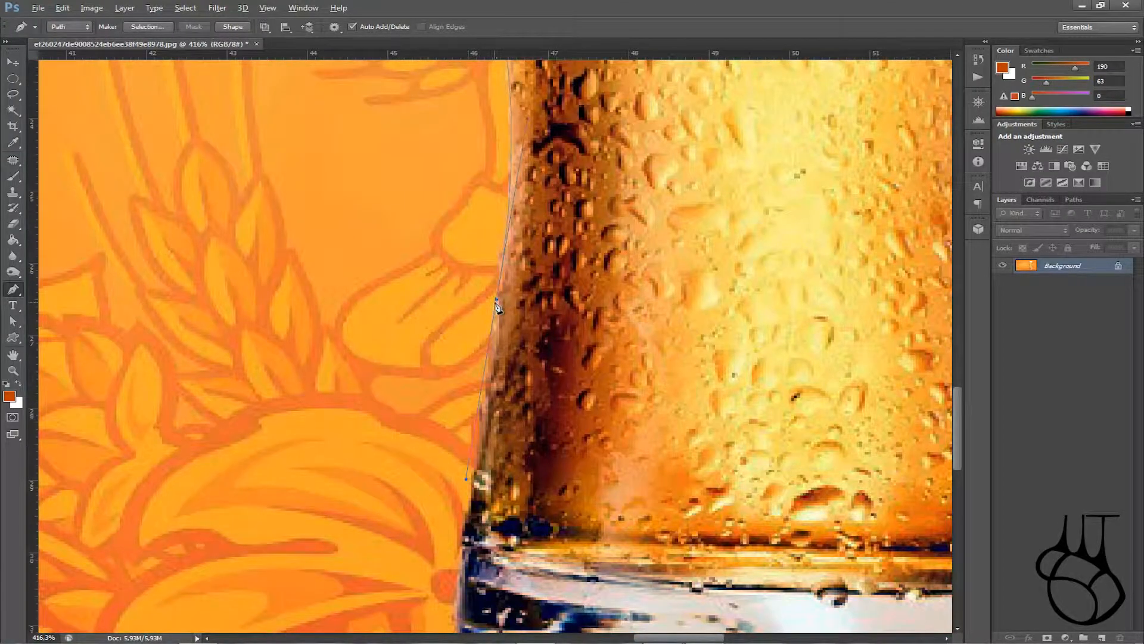
{"action": "scroll", "coordinate": [498, 305], "scroll_direction": "down", "scroll_amount": 2}
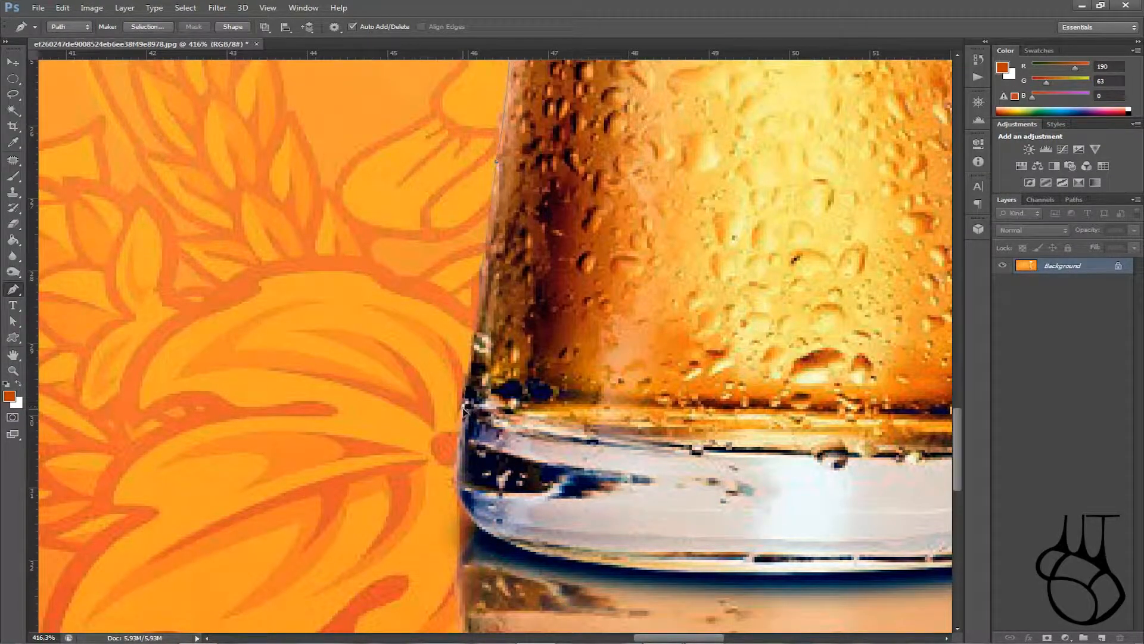
{"action": "scroll", "coordinate": [464, 414], "scroll_direction": "down", "scroll_amount": 1}
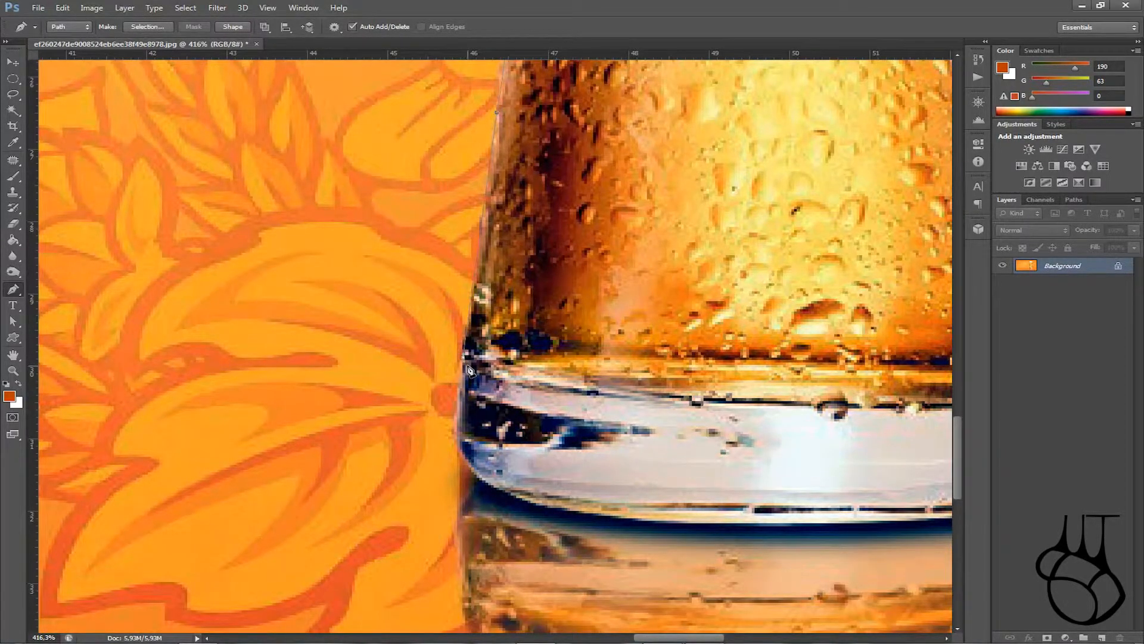
{"action": "scroll", "coordinate": [469, 370], "scroll_direction": "down", "scroll_amount": 2}
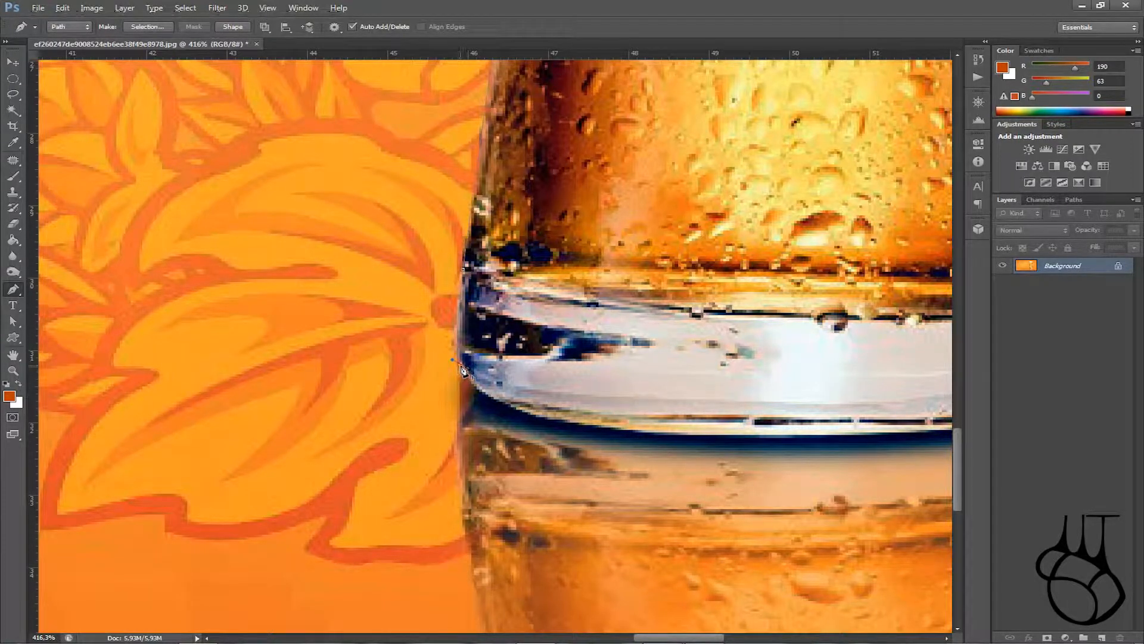
Step: Curve around the base and add corner anchors along the glass's bottom edge
{"action": "left_click_drag", "start_coordinate": [580, 425], "coordinate": [693, 442]}
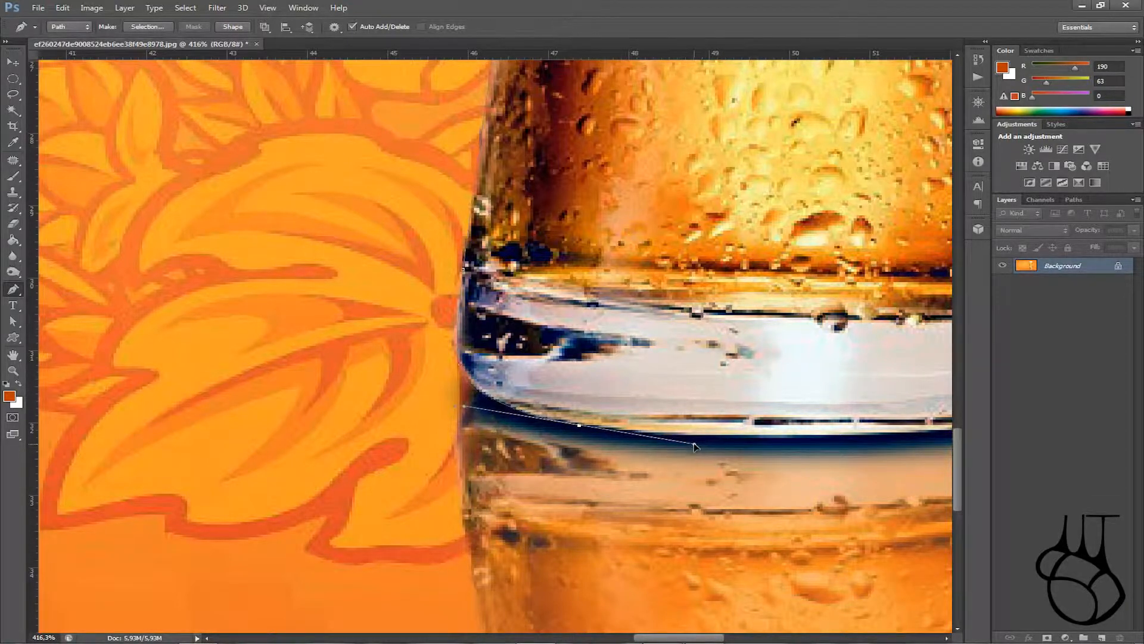
{"action": "left_click", "coordinate": [579, 425], "text": "alt"}
{"action": "left_click_drag", "start_coordinate": [694, 639], "coordinate": [728, 638]}
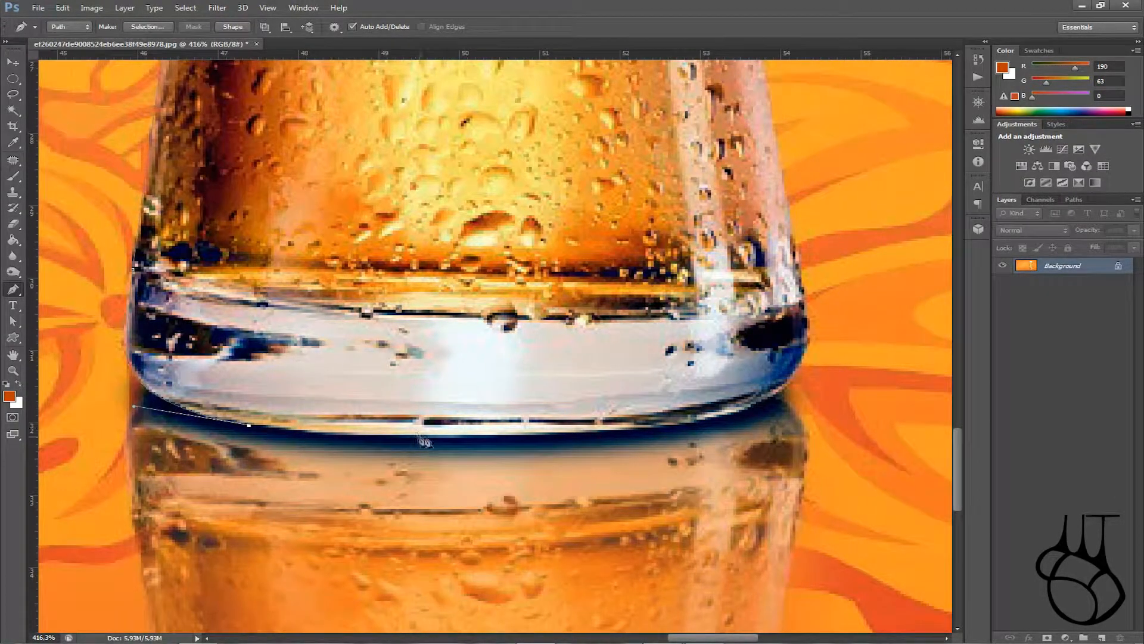
{"action": "left_click_drag", "start_coordinate": [556, 435], "coordinate": [707, 427]}
{"action": "left_click", "coordinate": [557, 435], "text": "alt"}
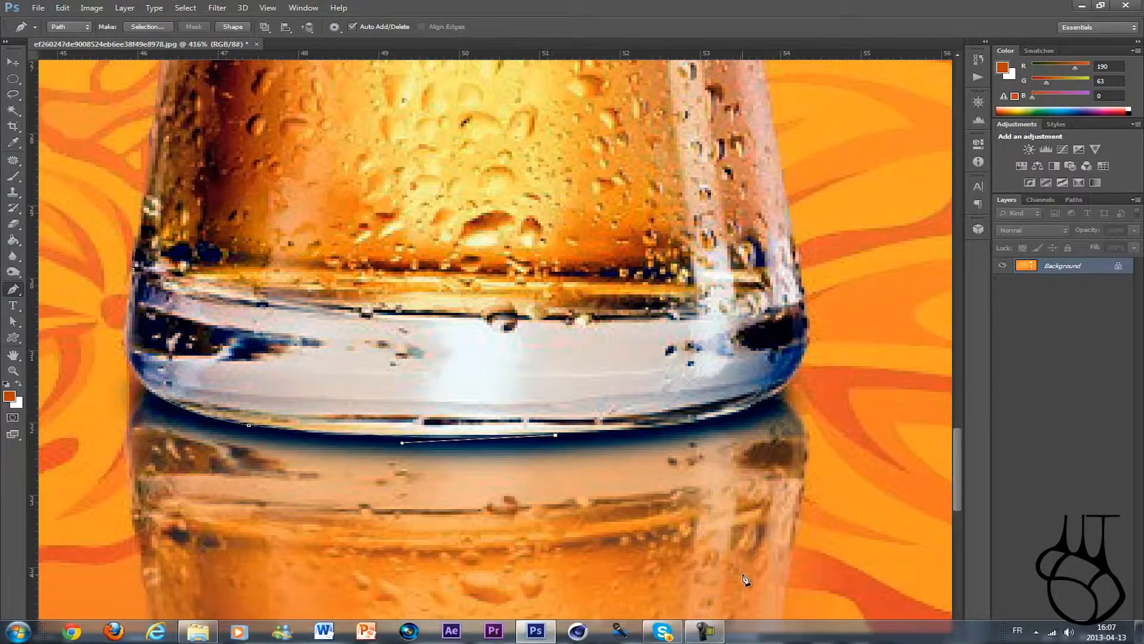
{"action": "left_click_drag", "start_coordinate": [737, 637], "coordinate": [755, 637]}
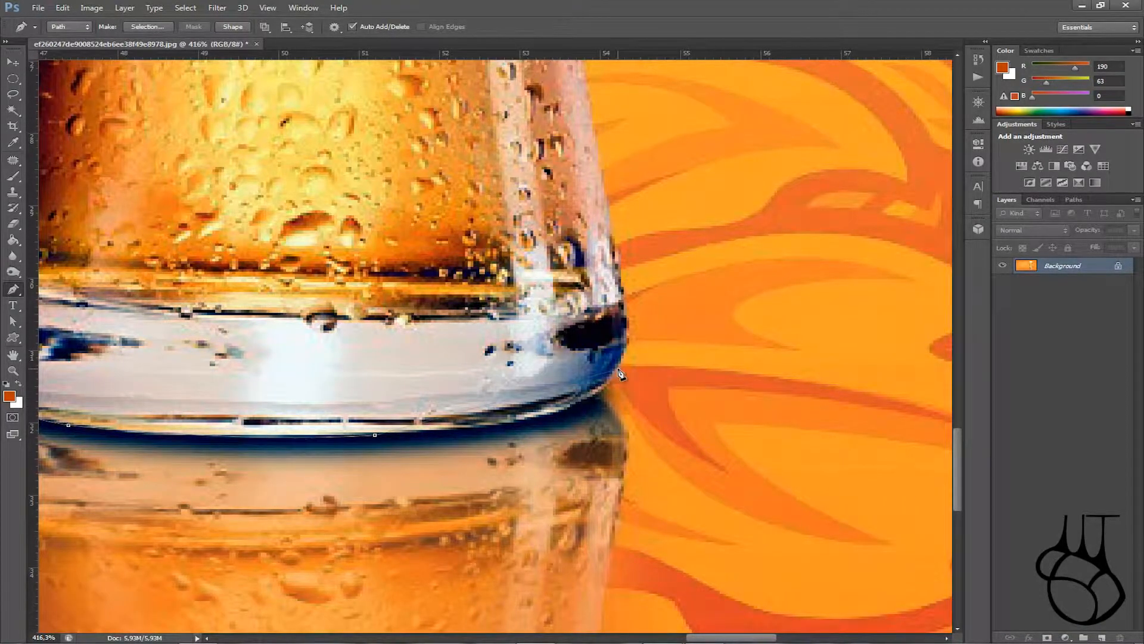
Step: Add a curved anchor up the glass's right base
{"action": "left_click_drag", "start_coordinate": [620, 372], "coordinate": [656, 304]}
{"action": "scroll", "coordinate": [632, 350], "scroll_direction": "up", "scroll_amount": 2}
{"action": "scroll", "coordinate": [631, 350], "scroll_direction": "up", "scroll_amount": 2}
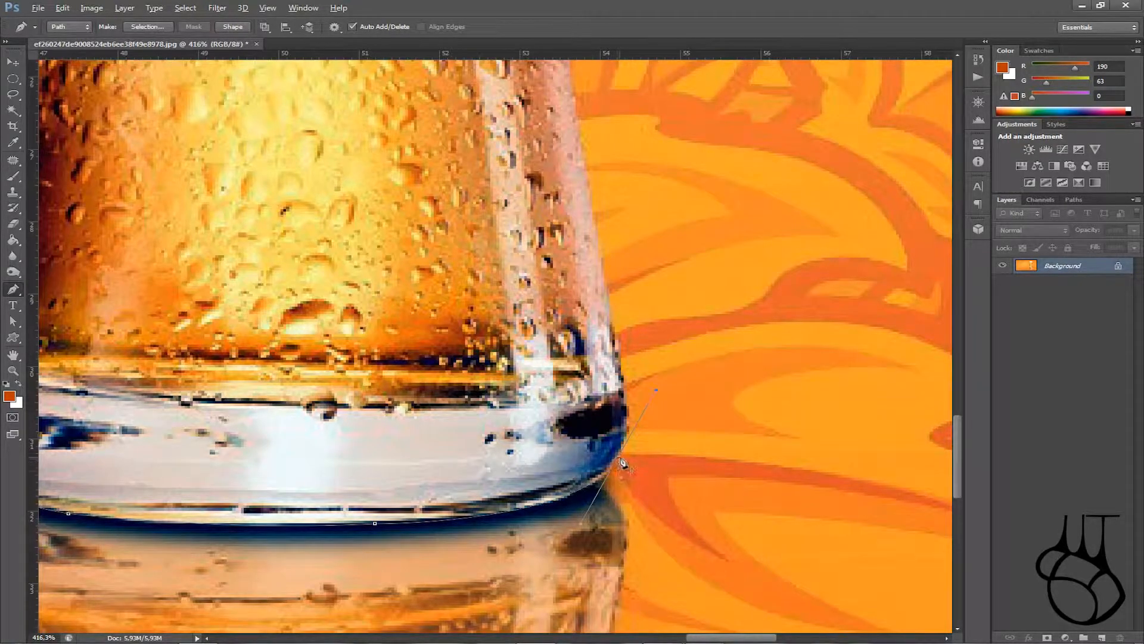
{"action": "scroll", "coordinate": [639, 482], "scroll_direction": "up", "scroll_amount": 1}
{"action": "scroll", "coordinate": [639, 484], "scroll_direction": "up", "scroll_amount": 4}
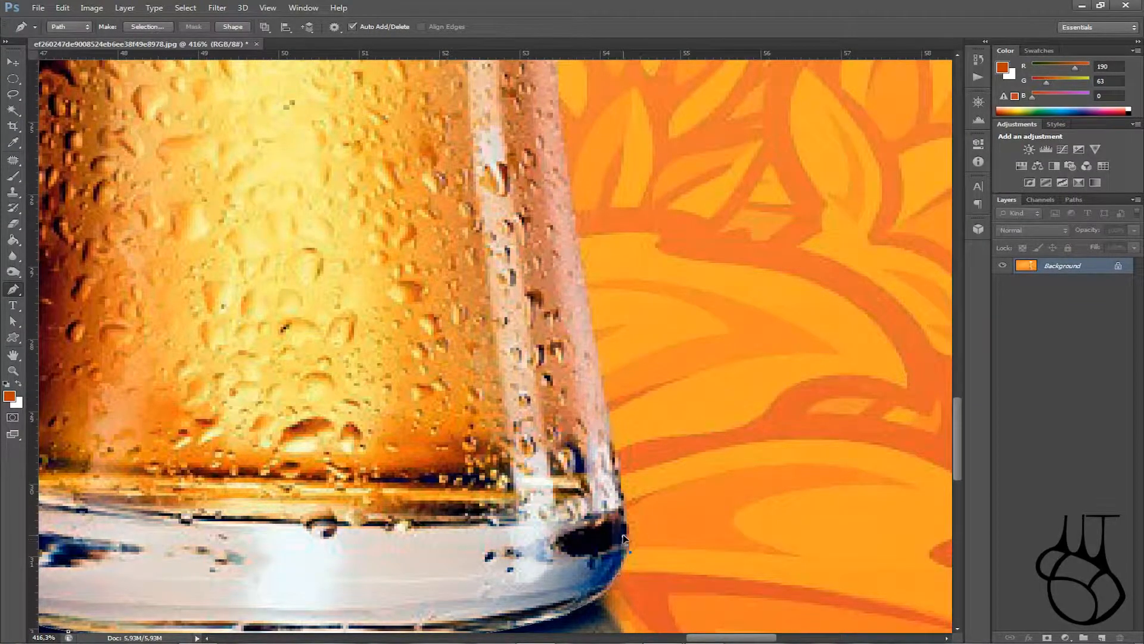
{"action": "scroll", "coordinate": [629, 549], "scroll_direction": "up", "scroll_amount": 6}
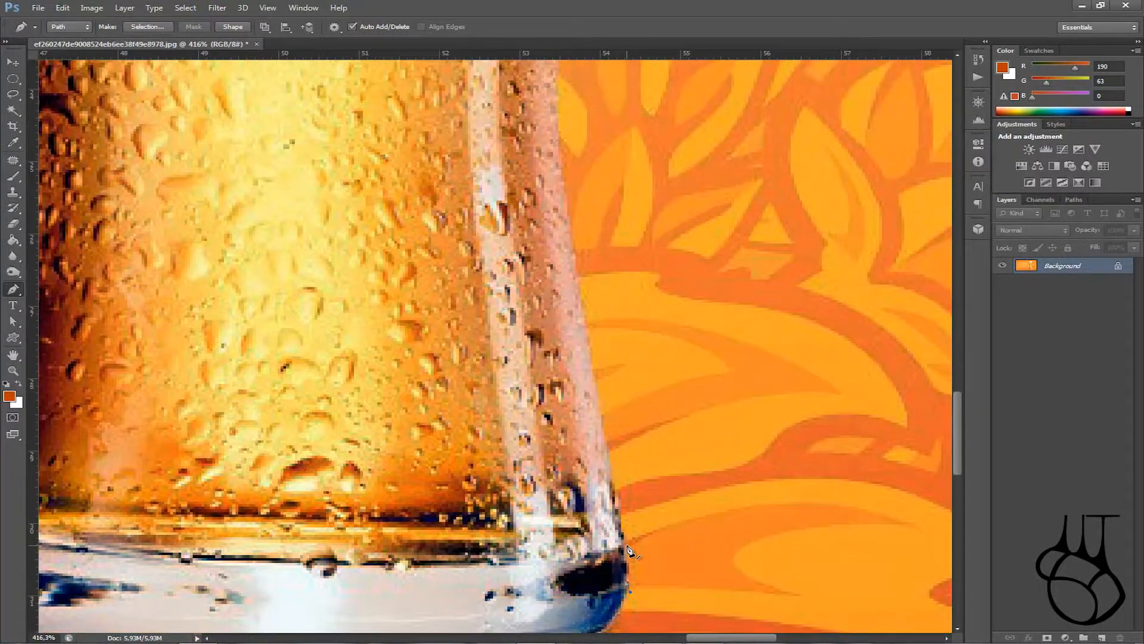
{"action": "scroll", "coordinate": [659, 562], "scroll_direction": "down", "scroll_amount": 3}
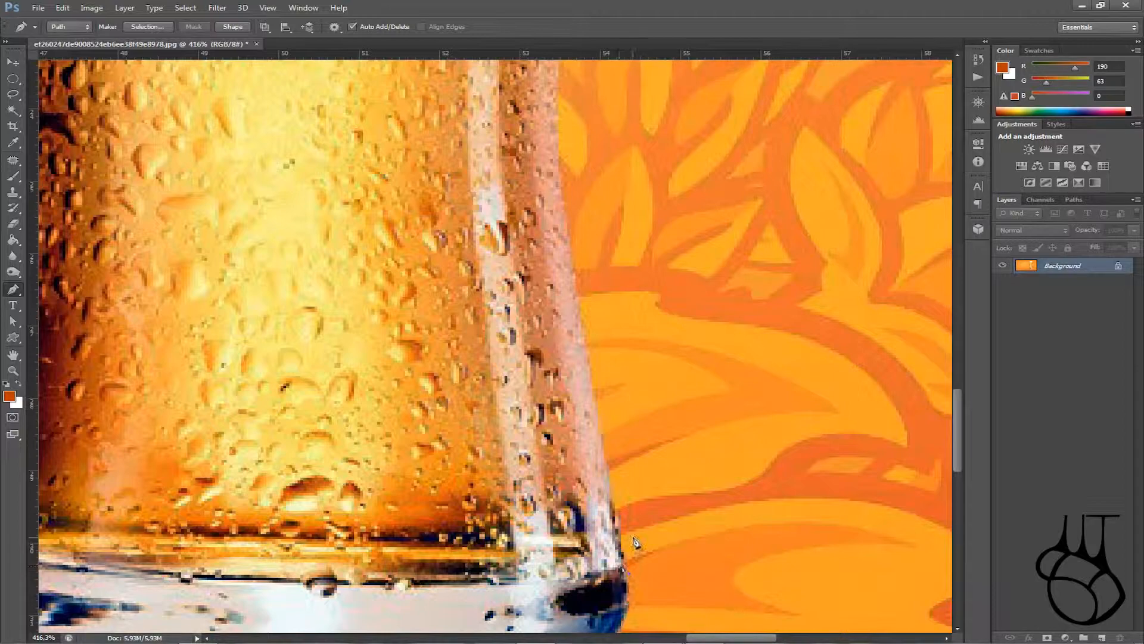
{"action": "scroll", "coordinate": [624, 575], "scroll_direction": "up", "scroll_amount": 5}
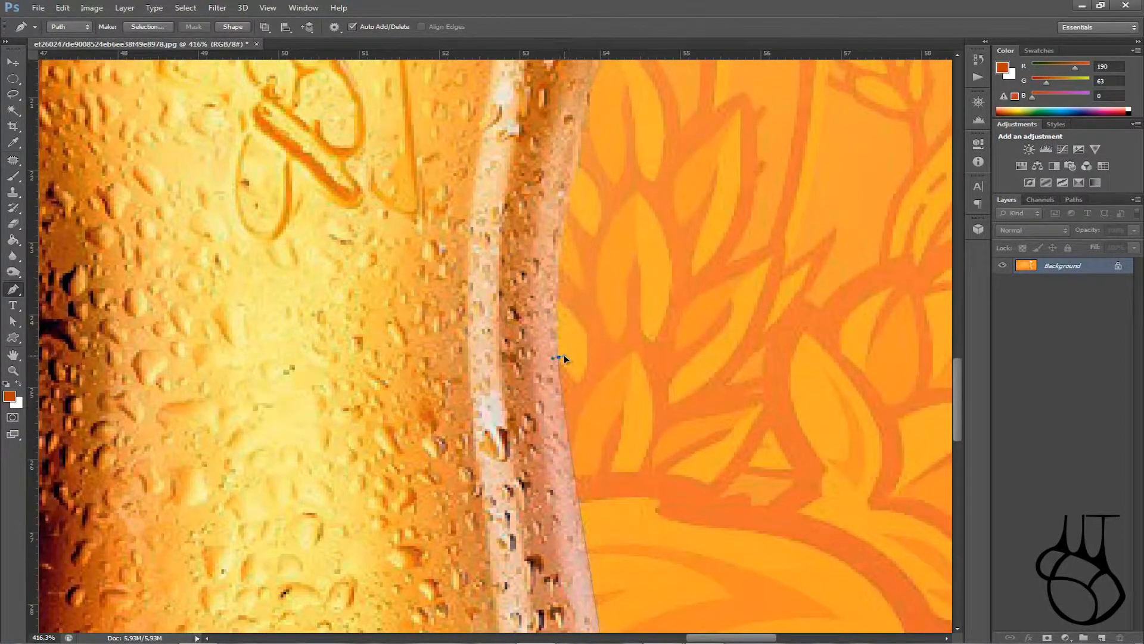
{"action": "scroll", "coordinate": [614, 339], "scroll_direction": "down", "scroll_amount": 3}
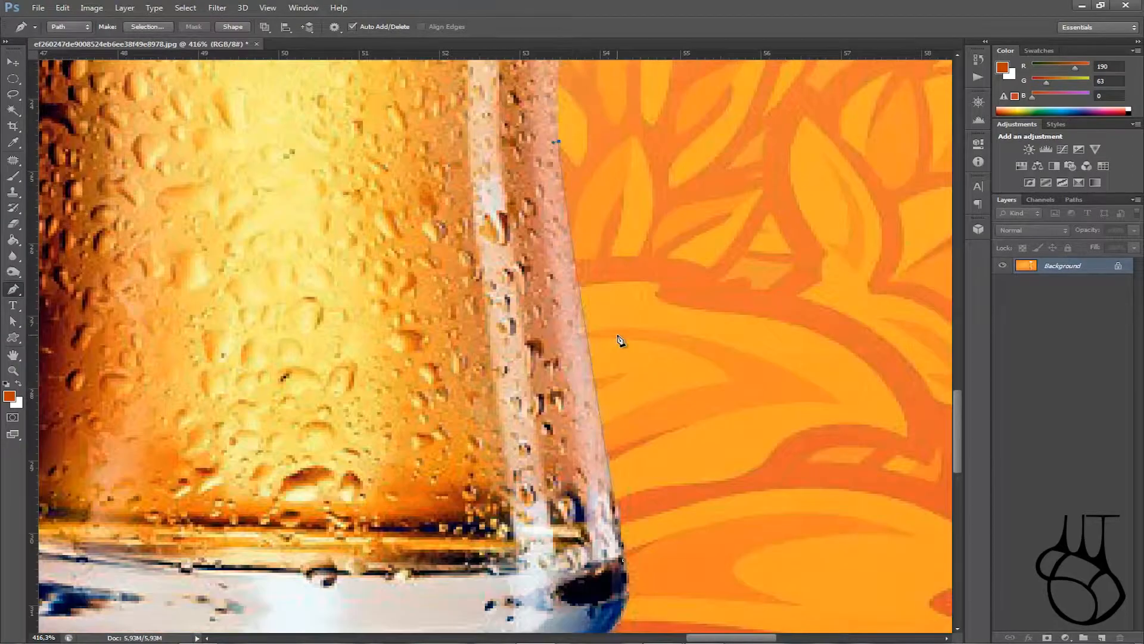
{"action": "scroll", "coordinate": [605, 342], "scroll_direction": "up", "scroll_amount": 6}
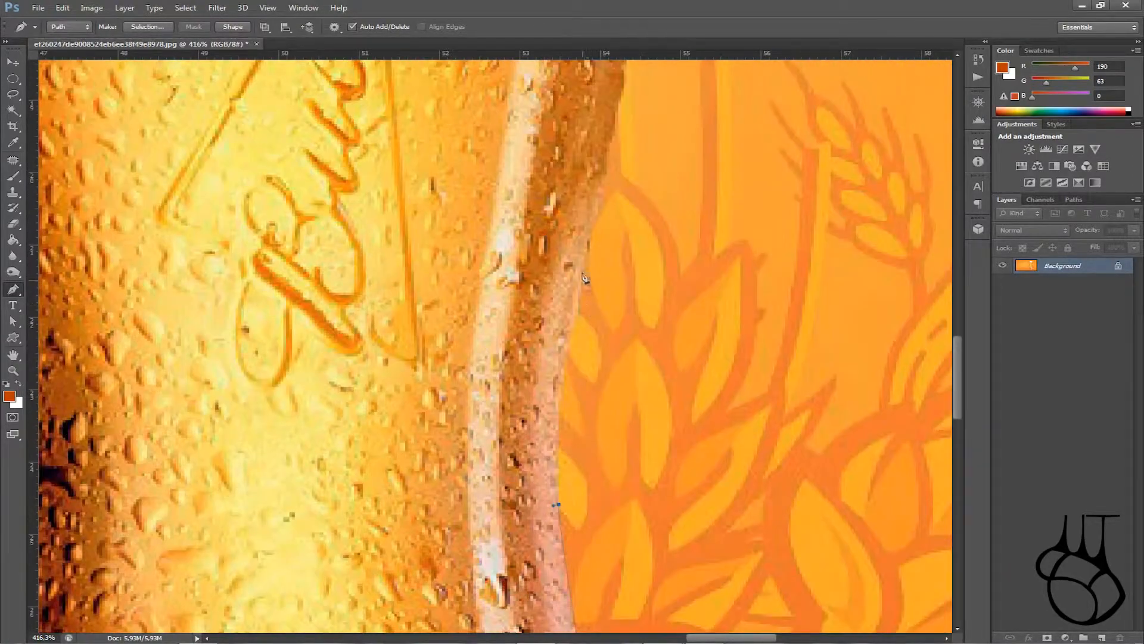
{"action": "scroll", "coordinate": [599, 238], "scroll_direction": "up", "scroll_amount": 2}
Step: Shorten the last anchor's handles and make it a corner without an outgoing handle
{"action": "key", "text": "alt"}
{"action": "scroll", "coordinate": [574, 429], "scroll_direction": "down", "scroll_amount": 2}
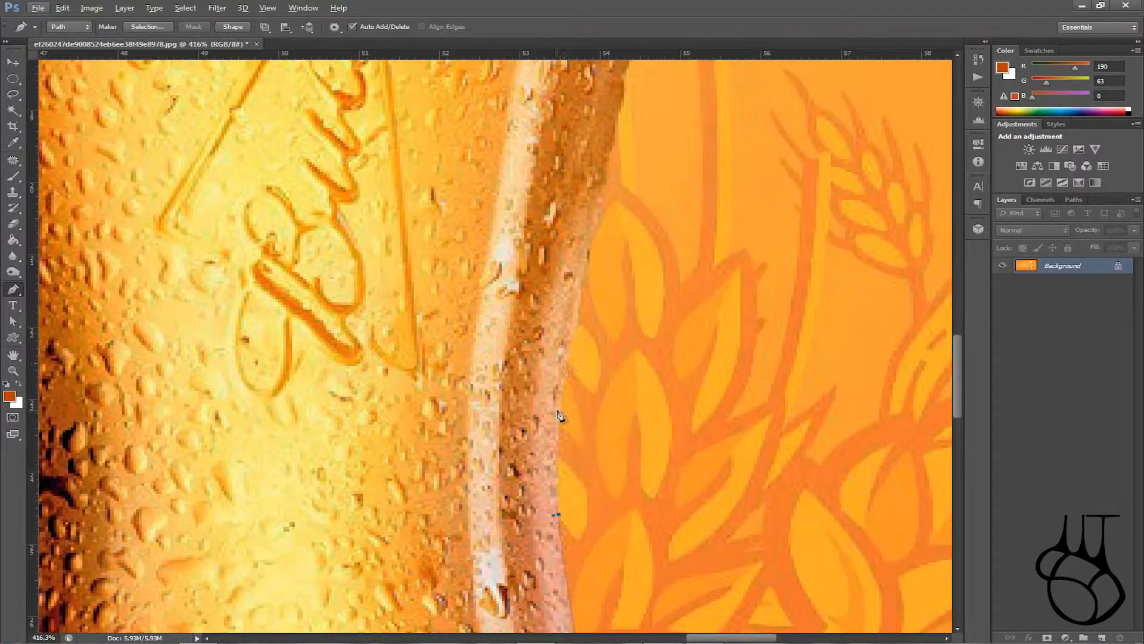
{"action": "left_click_drag", "start_coordinate": [570, 419], "coordinate": [567, 416]}
{"action": "left_click", "coordinate": [561, 418], "text": "alt"}
{"action": "scroll", "coordinate": [575, 411], "scroll_direction": "up", "scroll_amount": 8}
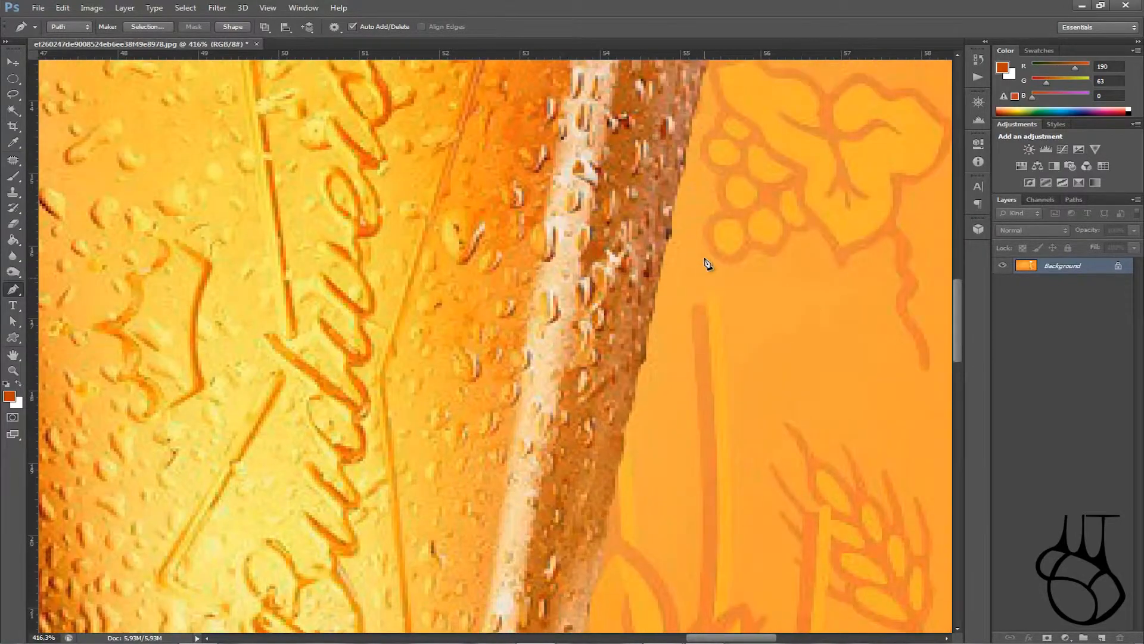
{"action": "scroll", "coordinate": [707, 262], "scroll_direction": "up", "scroll_amount": 5}
{"action": "scroll", "coordinate": [726, 171], "scroll_direction": "up", "scroll_amount": 1}
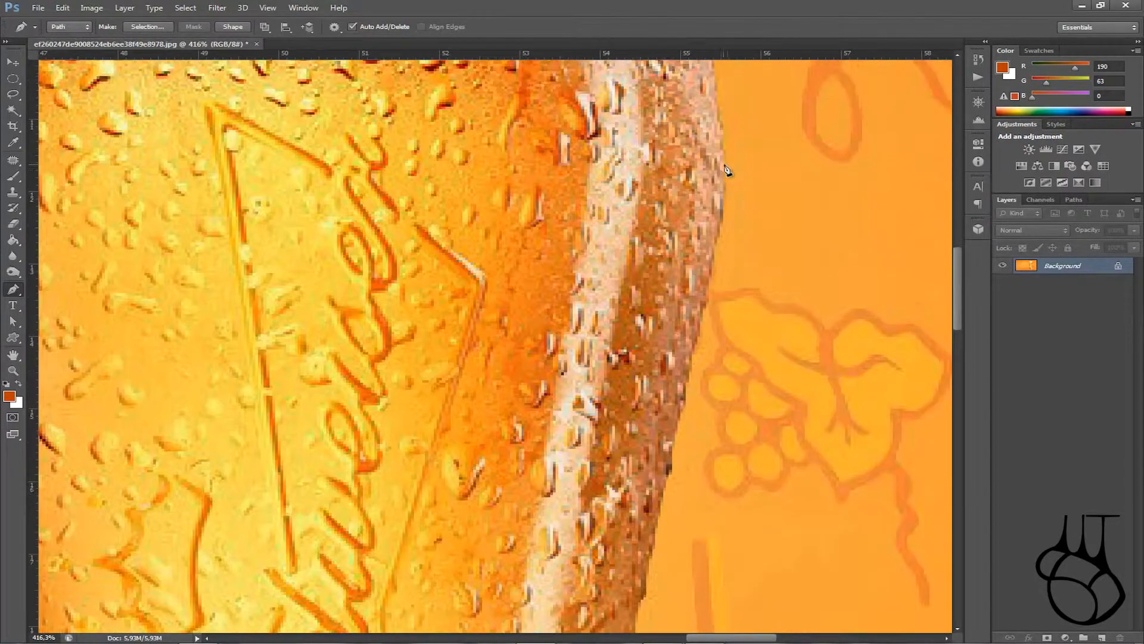
{"action": "scroll", "coordinate": [734, 332], "scroll_direction": "down", "scroll_amount": 6}
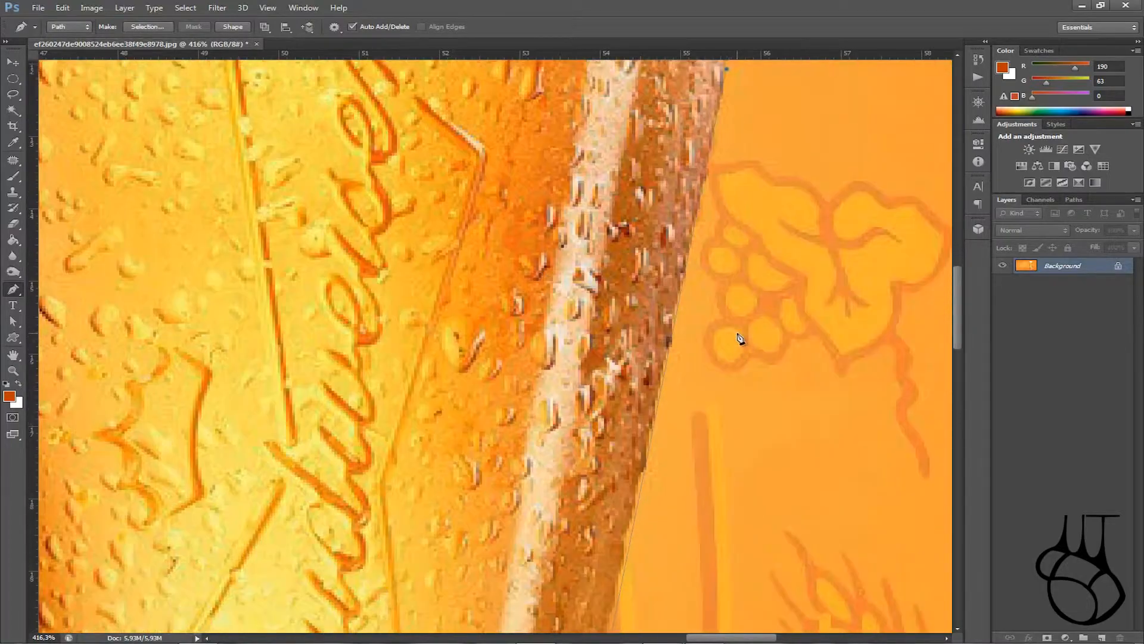
{"action": "scroll", "coordinate": [634, 411], "scroll_direction": "down", "scroll_amount": 4}
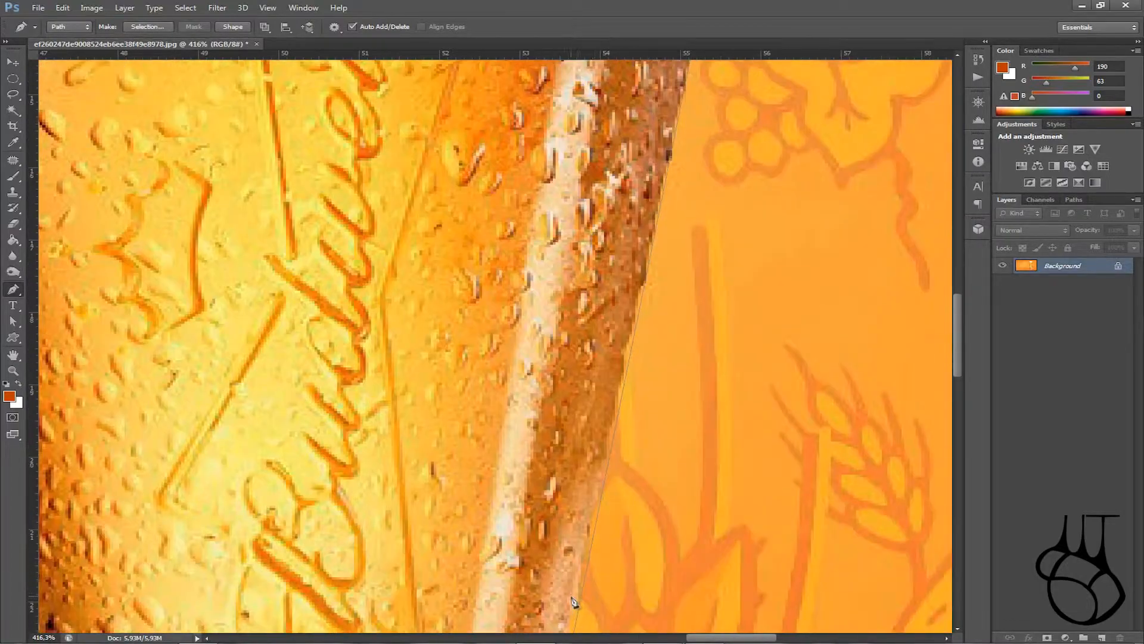
{"action": "scroll", "coordinate": [632, 334], "scroll_direction": "up", "scroll_amount": 7}
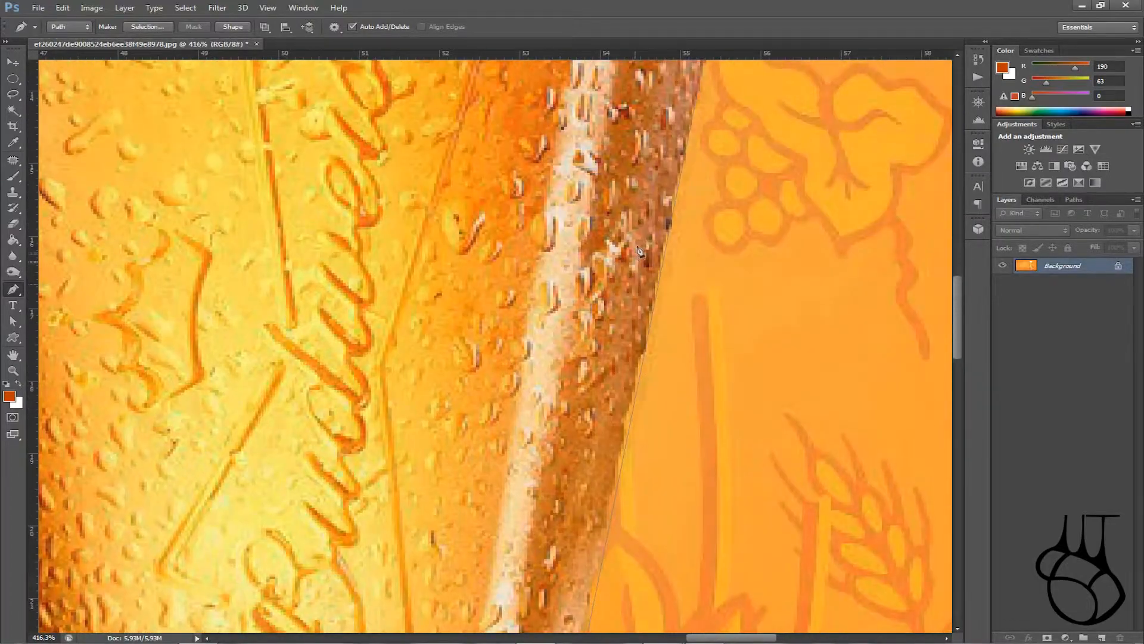
{"action": "scroll", "coordinate": [696, 231], "scroll_direction": "up", "scroll_amount": 3}
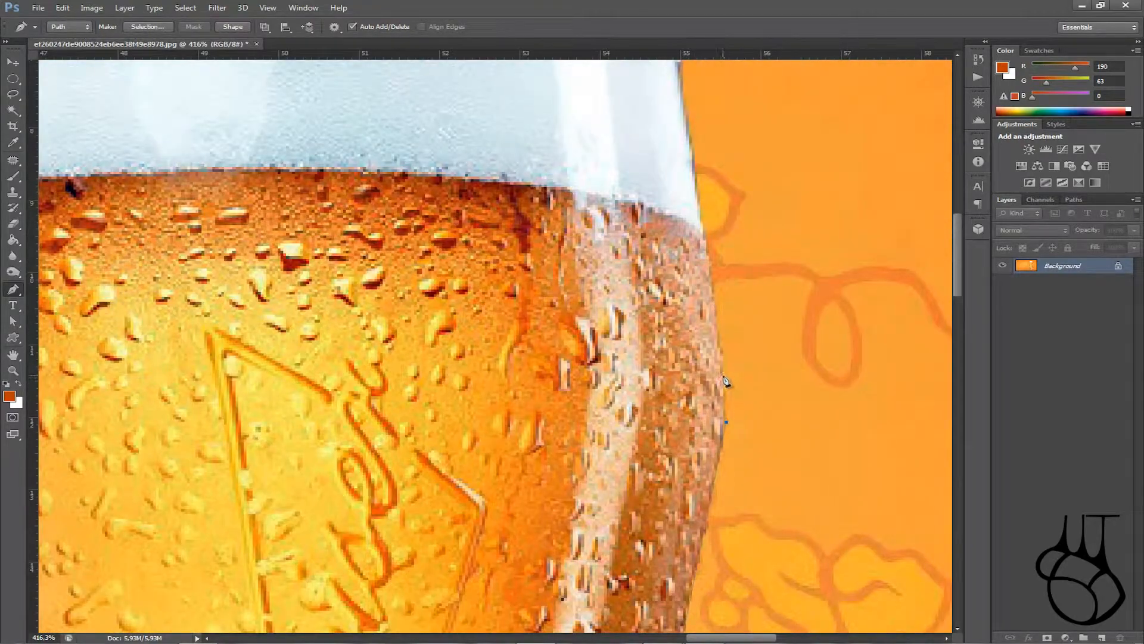
Step: Add an anchor up the right edge, break its handle, then curve an anchor at the foam corner
{"action": "left_click_drag", "start_coordinate": [717, 302], "coordinate": [712, 302]}
{"action": "scroll", "coordinate": [718, 307], "scroll_direction": "up", "scroll_amount": 5}
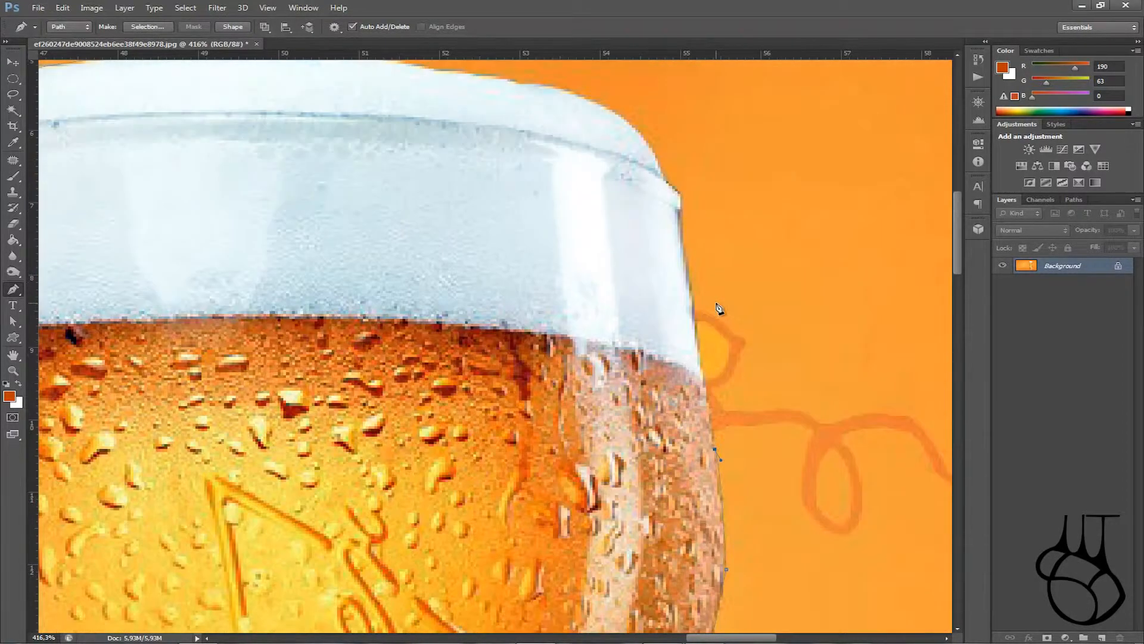
{"action": "key", "text": "alt"}
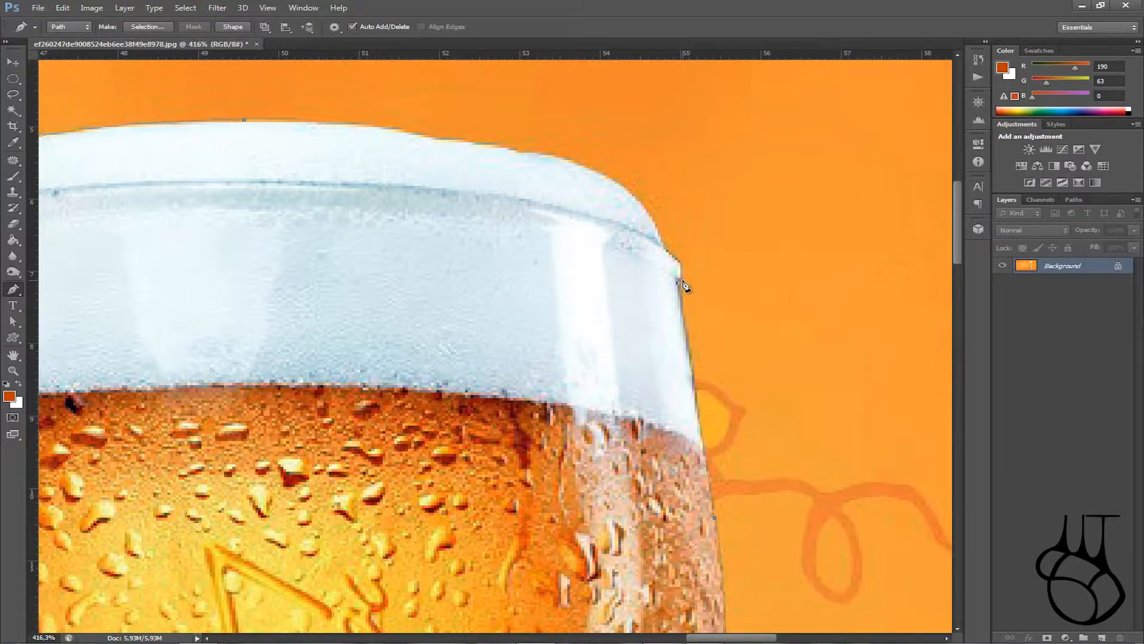
{"action": "scroll", "coordinate": [684, 285], "scroll_direction": "up", "scroll_amount": 1}
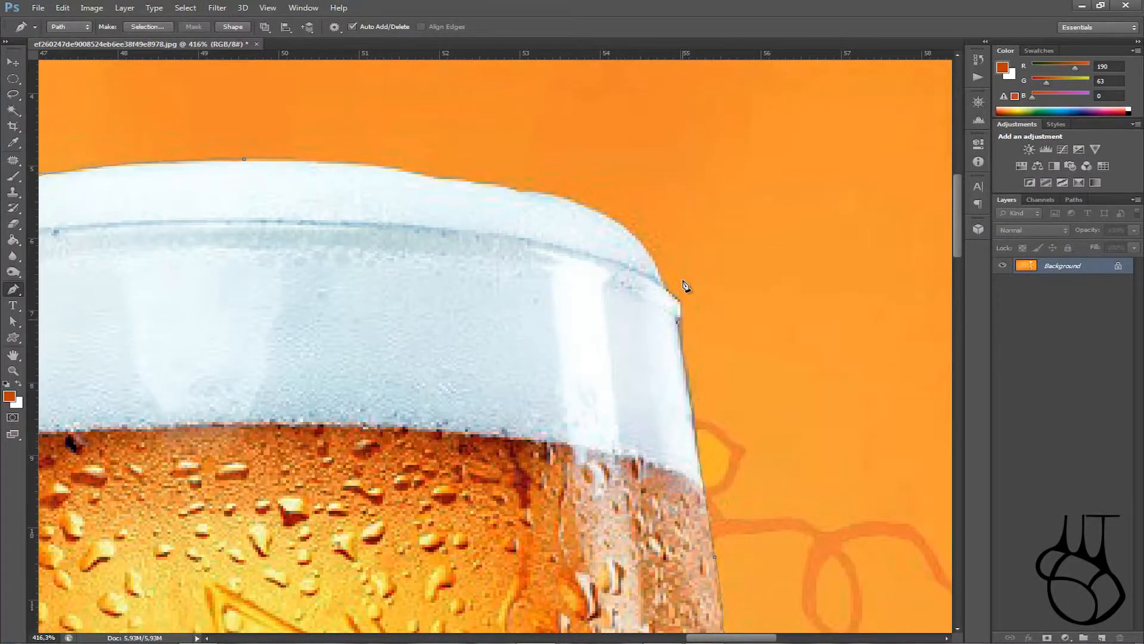
{"action": "scroll", "coordinate": [686, 322], "scroll_direction": "up", "scroll_amount": 3}
{"action": "scroll", "coordinate": [686, 334], "scroll_direction": "up", "scroll_amount": 1}
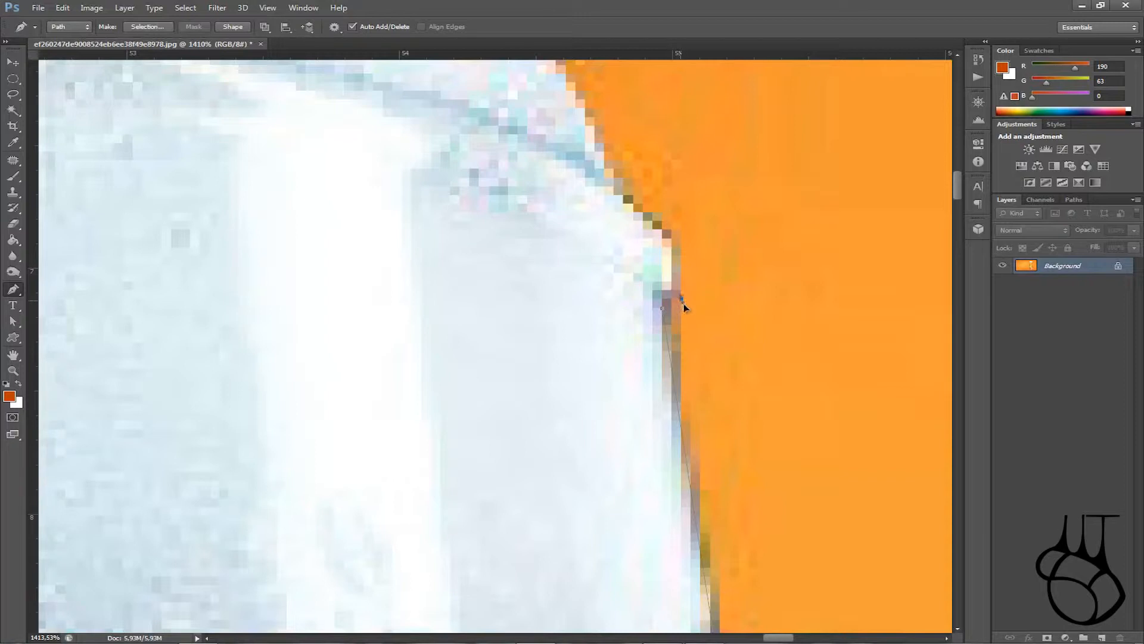
{"action": "left_click", "coordinate": [681, 298], "text": "alt"}
{"action": "left_click_drag", "start_coordinate": [671, 230], "coordinate": [661, 241]}
{"action": "scroll", "coordinate": [673, 235], "scroll_direction": "up", "scroll_amount": 3}
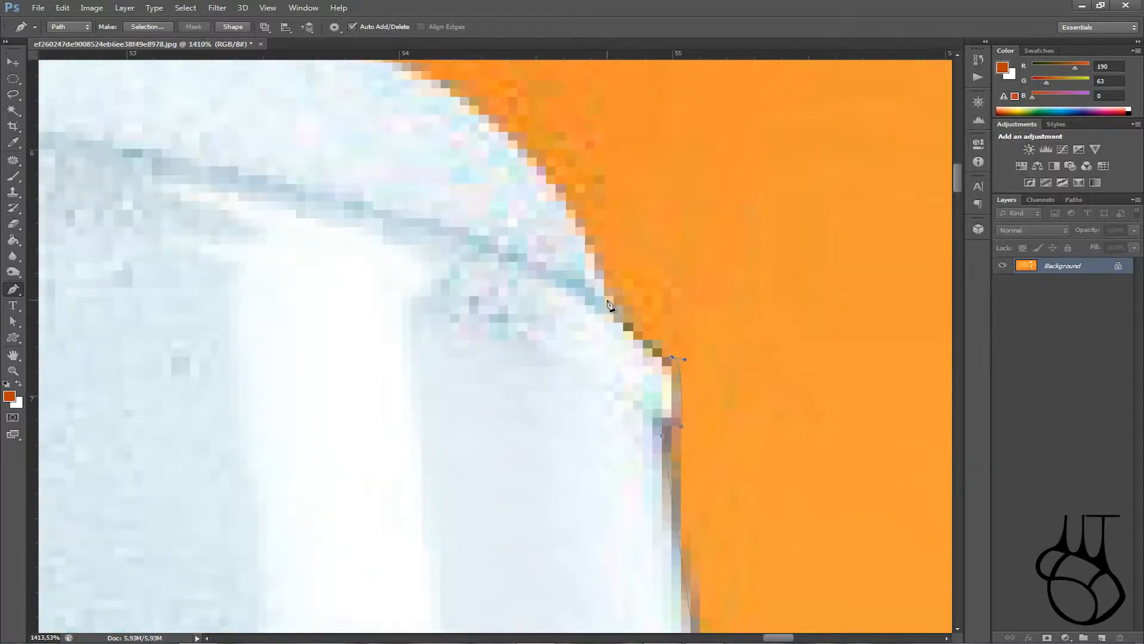
{"action": "scroll", "coordinate": [616, 303], "scroll_direction": "down", "scroll_amount": 5}
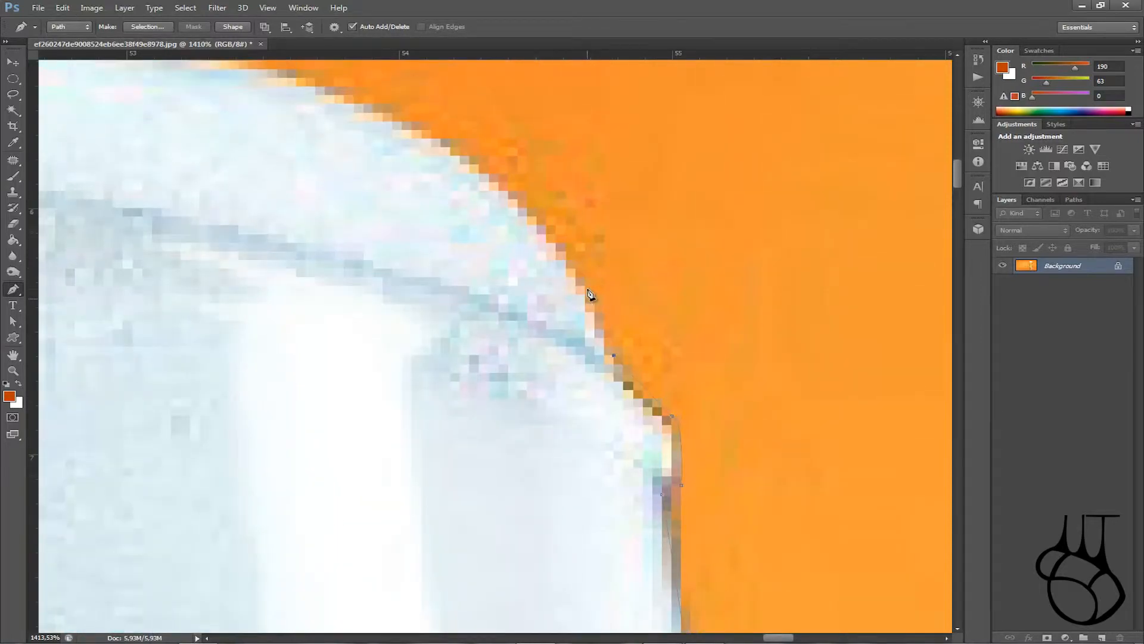
{"action": "scroll", "coordinate": [72, 152], "scroll_direction": "up", "scroll_amount": 3}
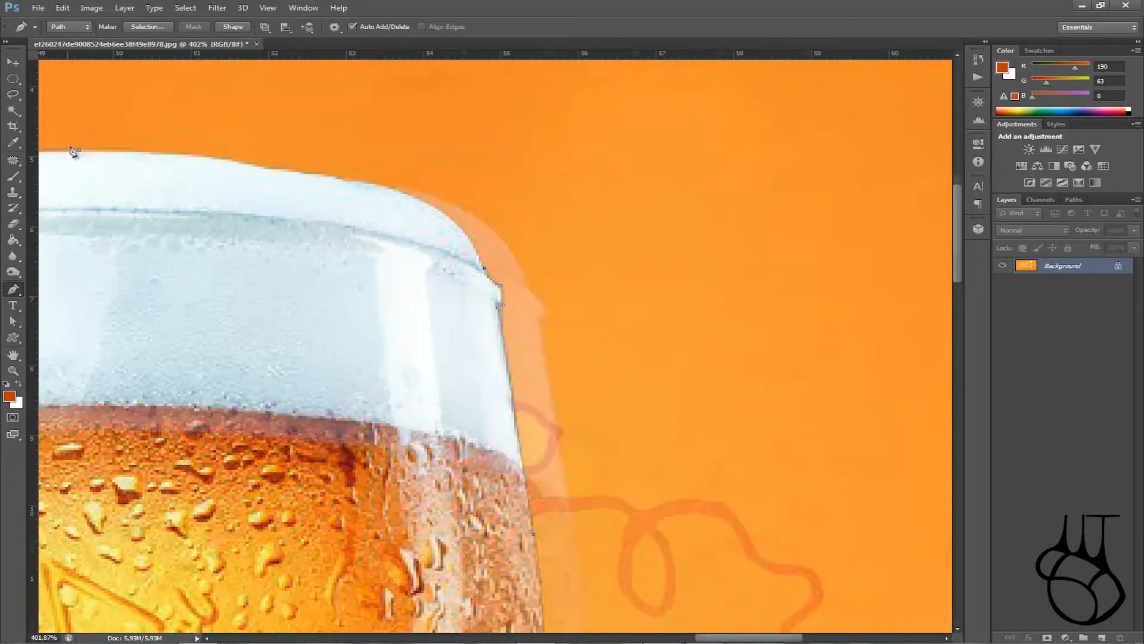
Step: Add curved anchors along the right half of the foam rim, undoing one misplaced anchor
{"action": "left_click_drag", "start_coordinate": [568, 225], "coordinate": [508, 208]}
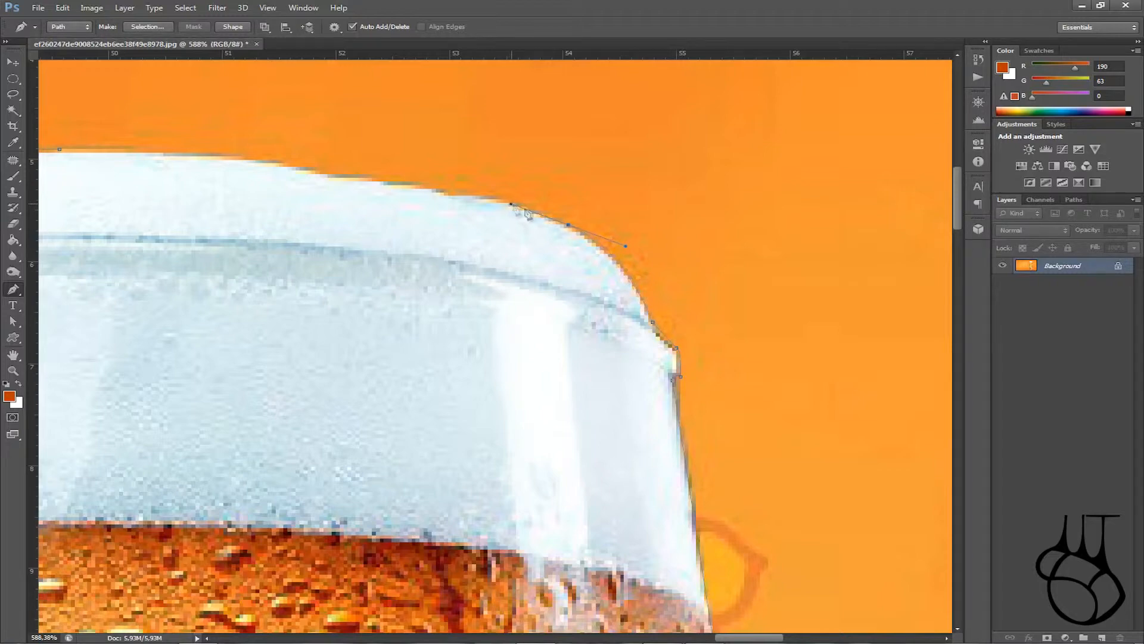
{"action": "left_click", "coordinate": [568, 225], "text": "alt"}
{"action": "left_click_drag", "start_coordinate": [243, 157], "coordinate": [49, 142]}
{"action": "key", "text": "ctrl+z"}
{"action": "left_click_drag", "start_coordinate": [415, 185], "coordinate": [345, 185]}
{"action": "left_click", "coordinate": [415, 186], "text": "alt"}
Step: Add anchors toward the rim's left end and close the path at its starting anchor
{"action": "left_click_drag", "start_coordinate": [248, 160], "coordinate": [227, 162]}
{"action": "left_click", "coordinate": [248, 161], "text": "alt"}
{"action": "left_click_drag", "start_coordinate": [172, 157], "coordinate": [146, 166]}
{"action": "left_click", "coordinate": [172, 157], "text": "alt"}
{"action": "left_click", "coordinate": [60, 150]}
{"action": "left_click", "coordinate": [16, 370]}
{"action": "left_click", "coordinate": [70, 28]}
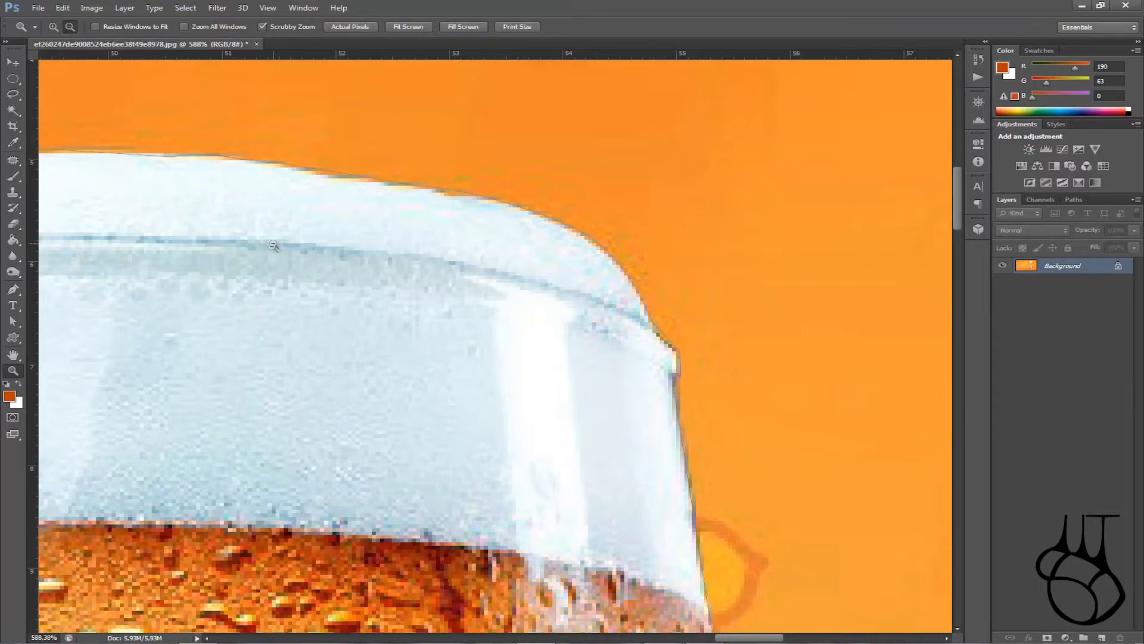
Step: Zoom out from the foam rim to 100% to see the whole glass
{"action": "left_click", "coordinate": [359, 292]}
{"action": "left_click", "coordinate": [360, 292]}
{"action": "left_click", "coordinate": [359, 292]}
{"action": "left_click", "coordinate": [184, 321]}
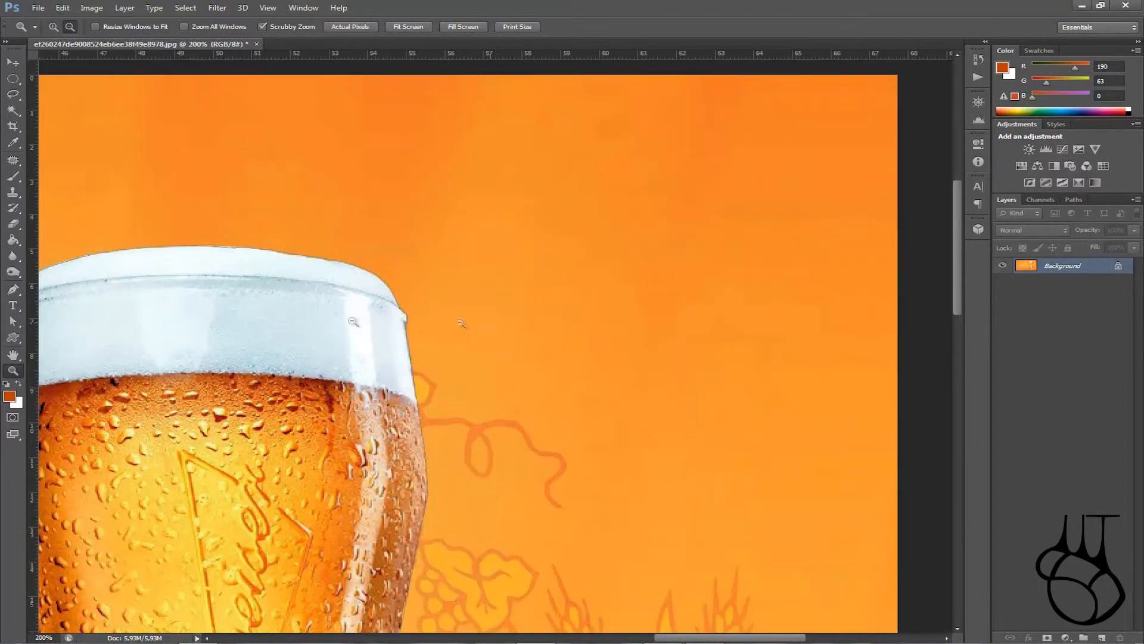
{"action": "left_click", "coordinate": [183, 321]}
{"action": "scroll", "coordinate": [301, 291], "scroll_direction": "down", "scroll_amount": 3}
{"action": "scroll", "coordinate": [301, 290], "scroll_direction": "down", "scroll_amount": 3}
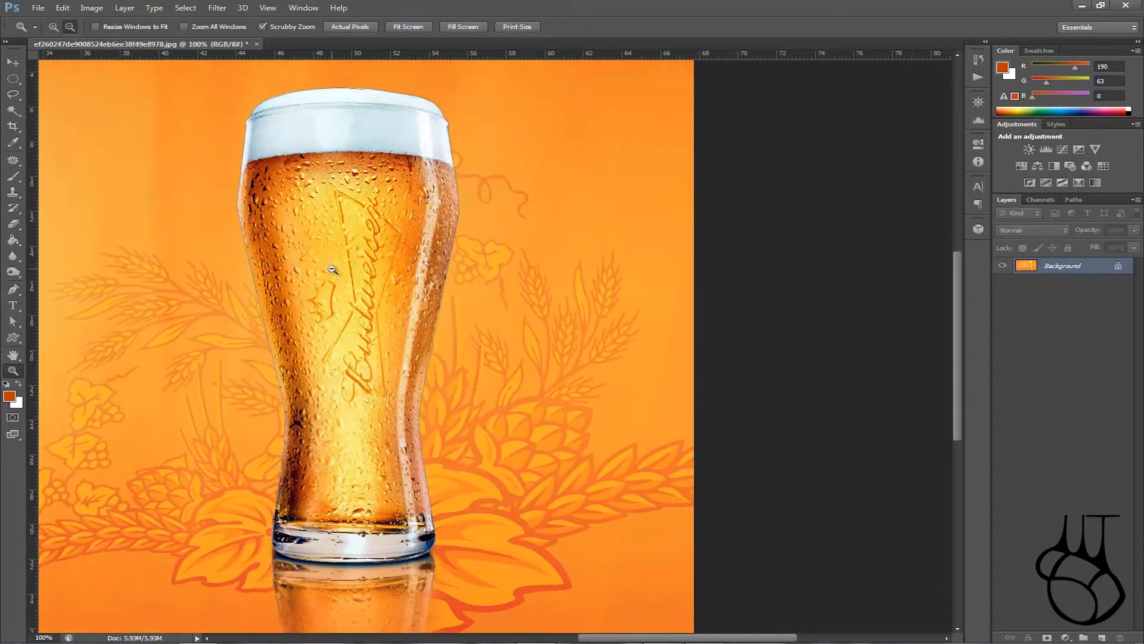
Step: Make a selection from the closed path with a Feather Radius of 0
{"action": "left_click", "coordinate": [13, 291]}
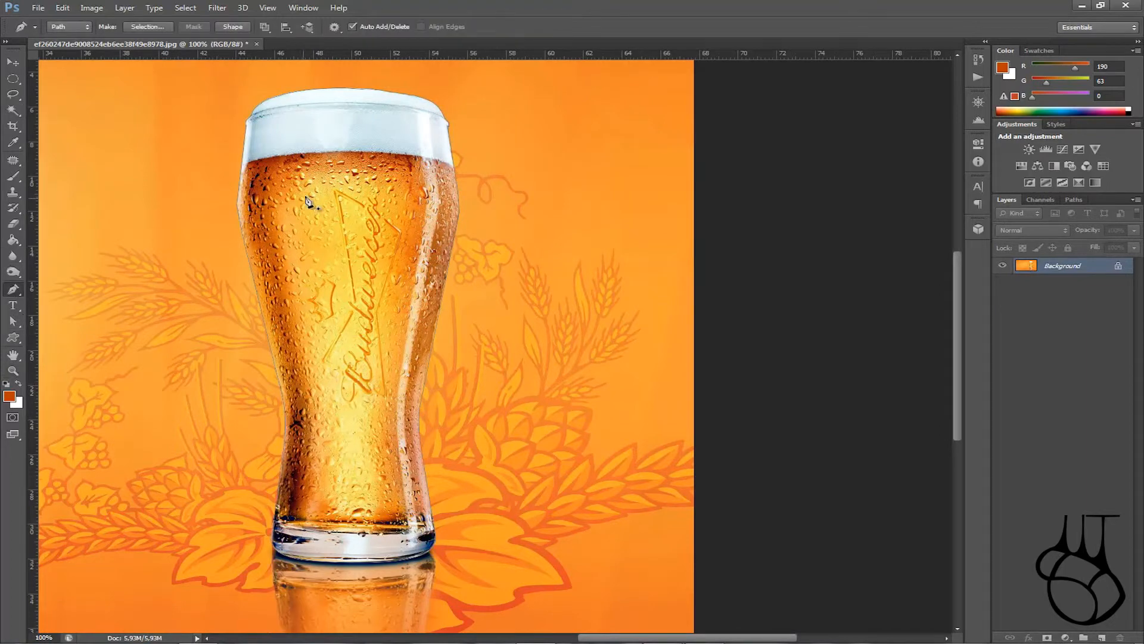
{"action": "right_click", "coordinate": [344, 227]}
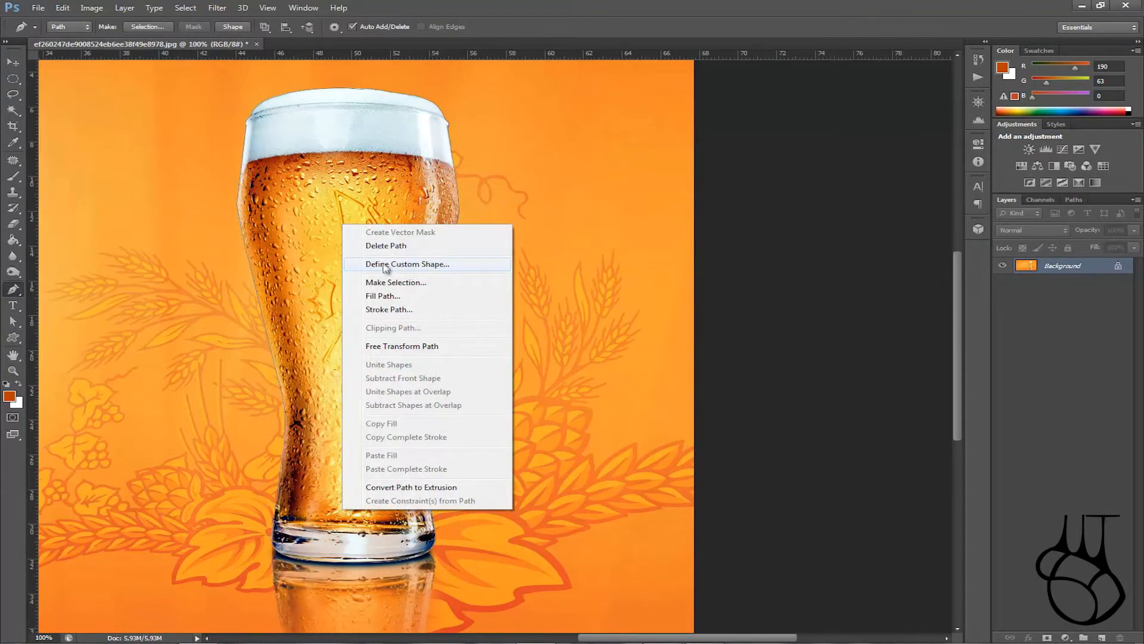
{"action": "left_click", "coordinate": [395, 282]}
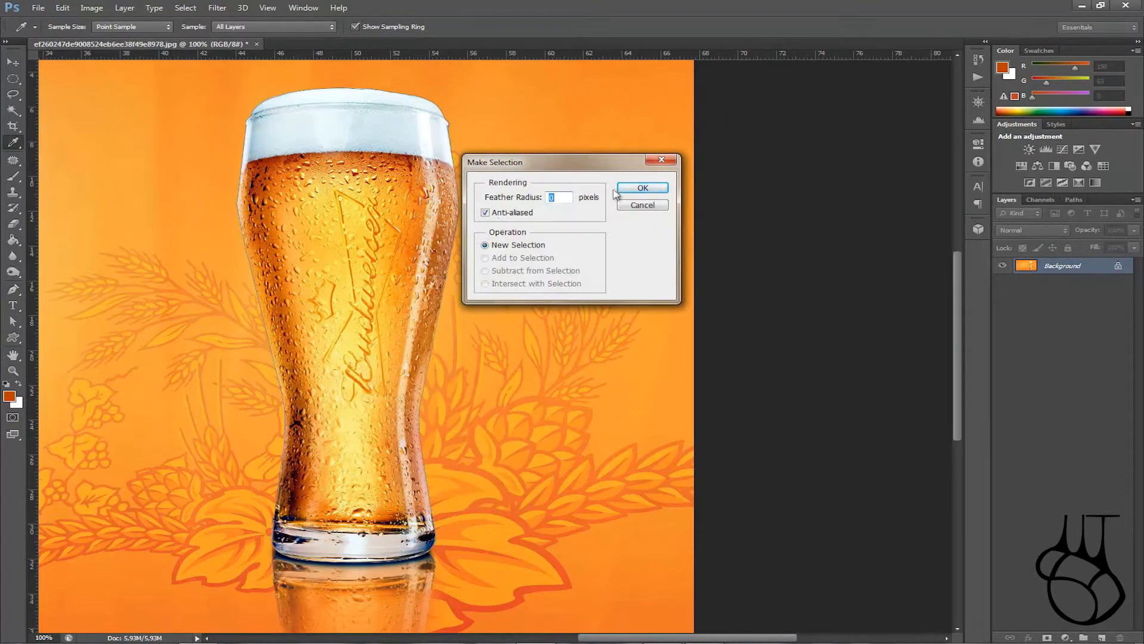
{"action": "left_click", "coordinate": [643, 189]}
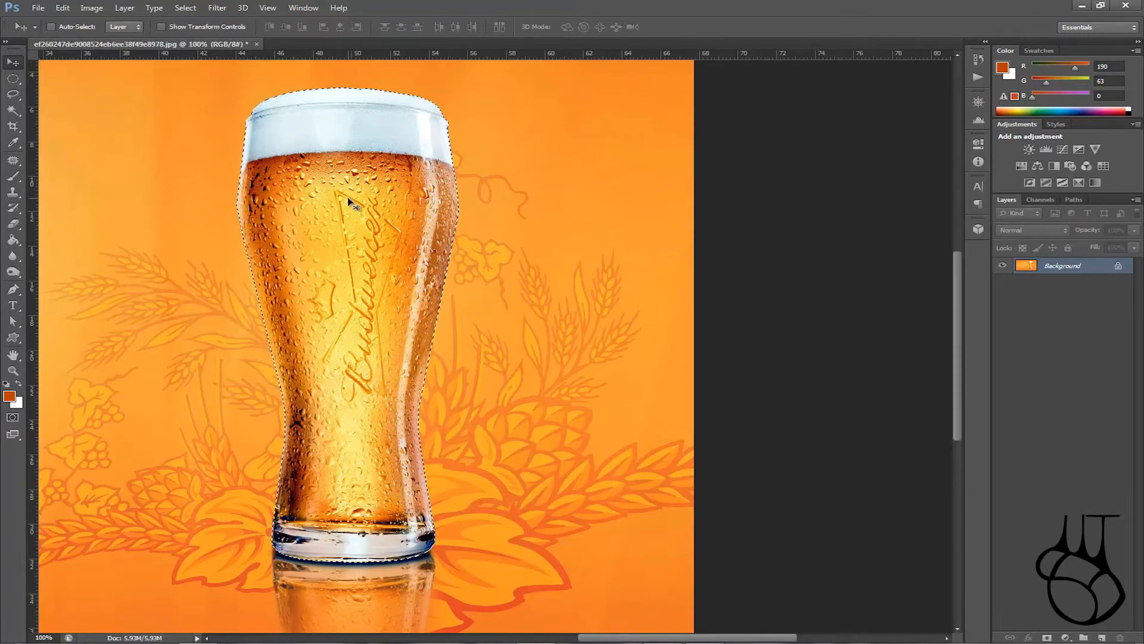
Step: Drag the selected glass to the canvas's left side, then nudge it slightly right and down
{"action": "left_click_drag", "start_coordinate": [357, 192], "coordinate": [590, 238]}
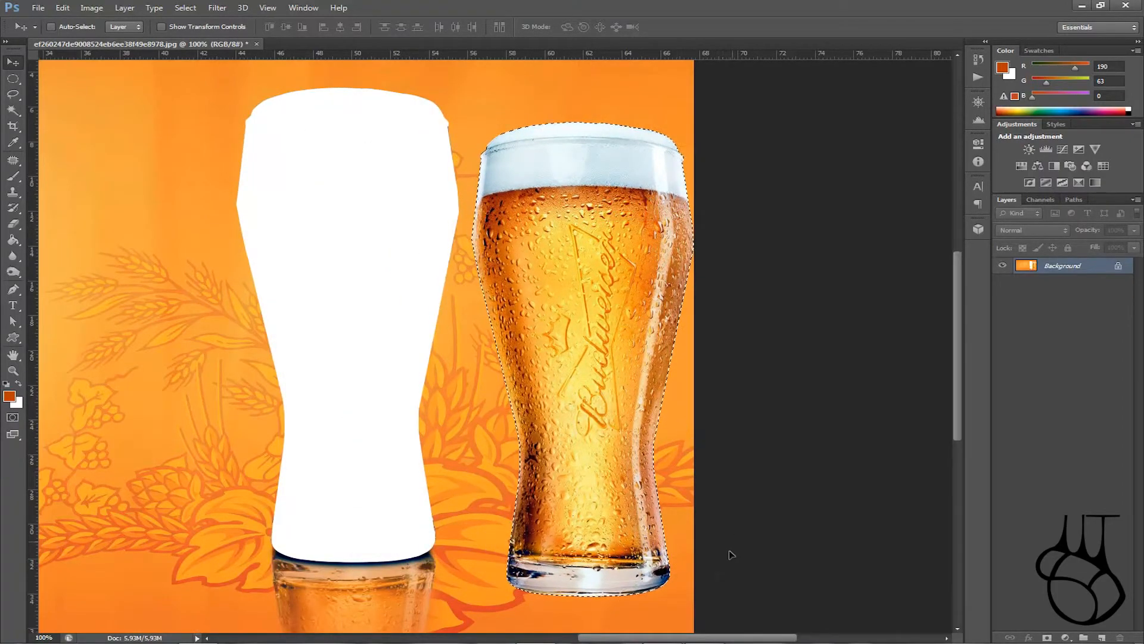
{"action": "left_click_drag", "start_coordinate": [704, 638], "coordinate": [667, 639]}
{"action": "left_click_drag", "start_coordinate": [725, 386], "coordinate": [175, 355]}
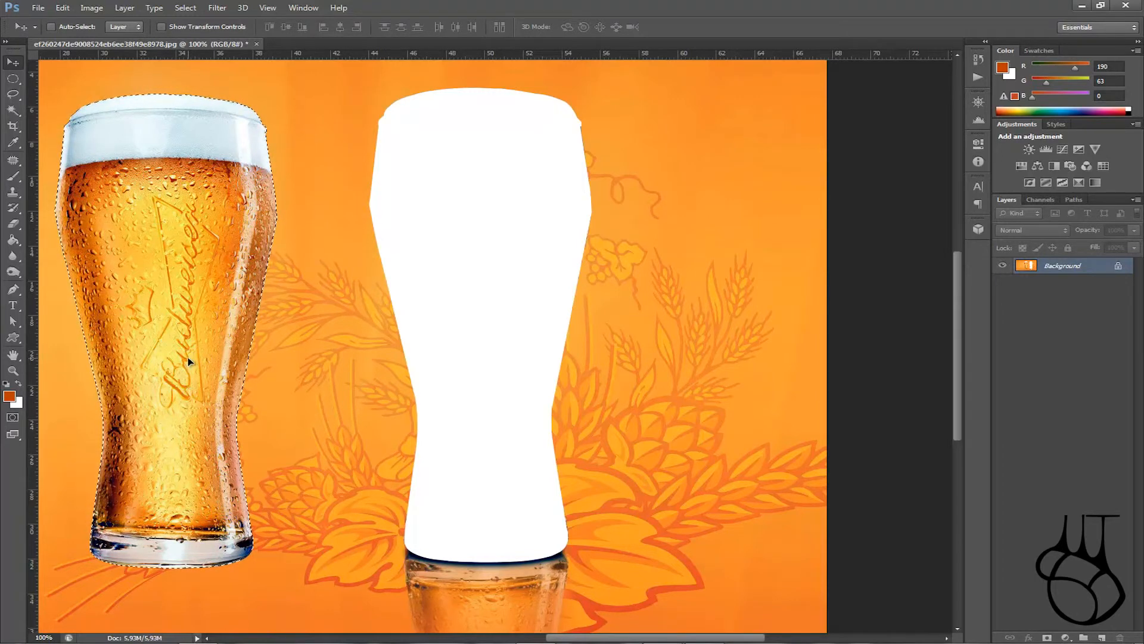
{"action": "left_click_drag", "start_coordinate": [188, 356], "coordinate": [217, 364]}
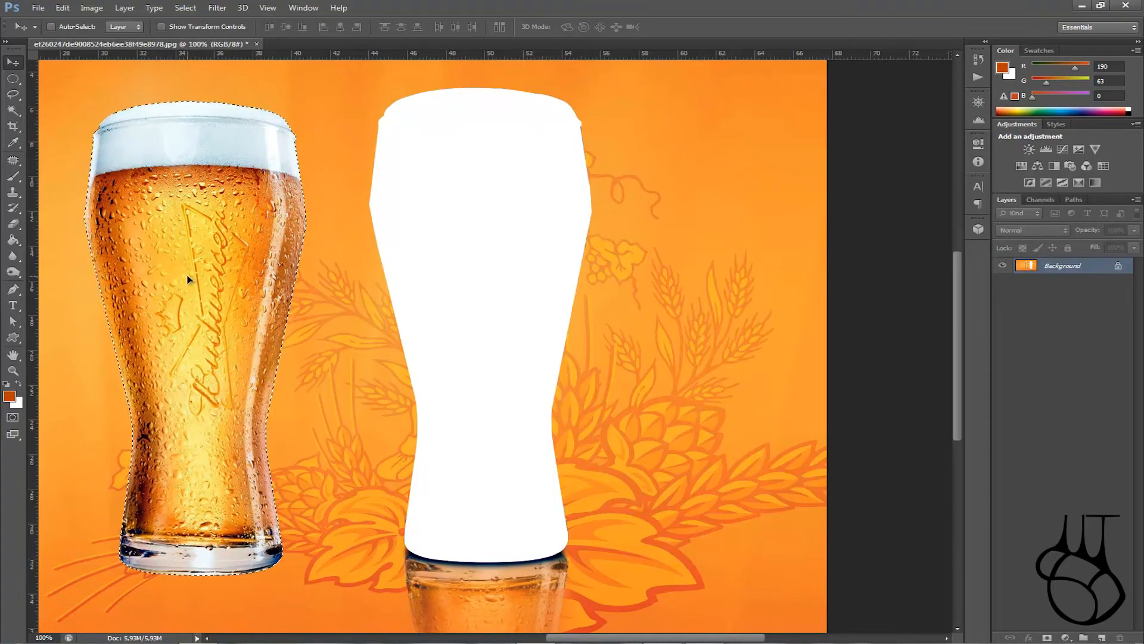